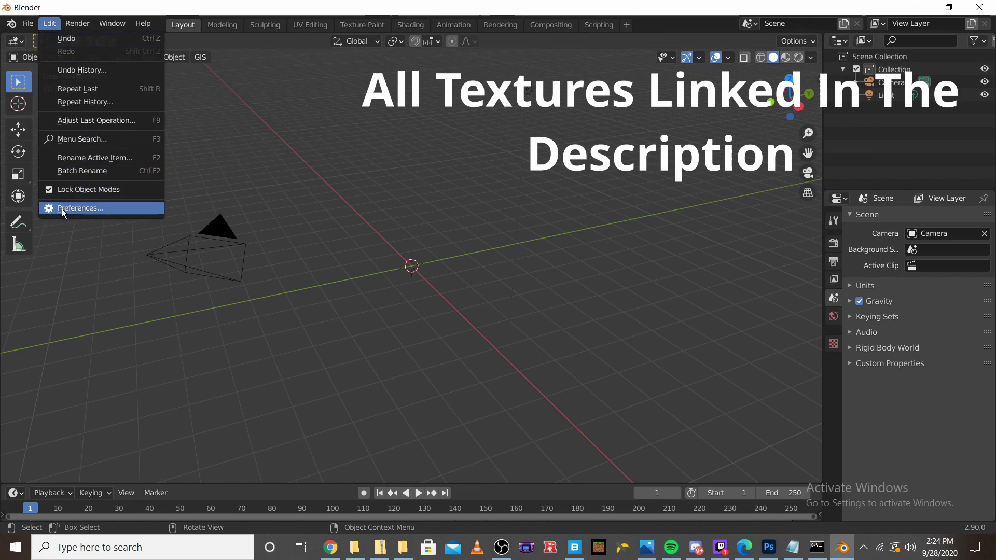
Look up the Sapling Tree Gen add-on in the preferences by searching for "sapling".
{"action": "left_click", "coordinate": [63, 209]}
{"action": "left_click", "coordinate": [366, 88]}
{"action": "type", "text": "sapling"}
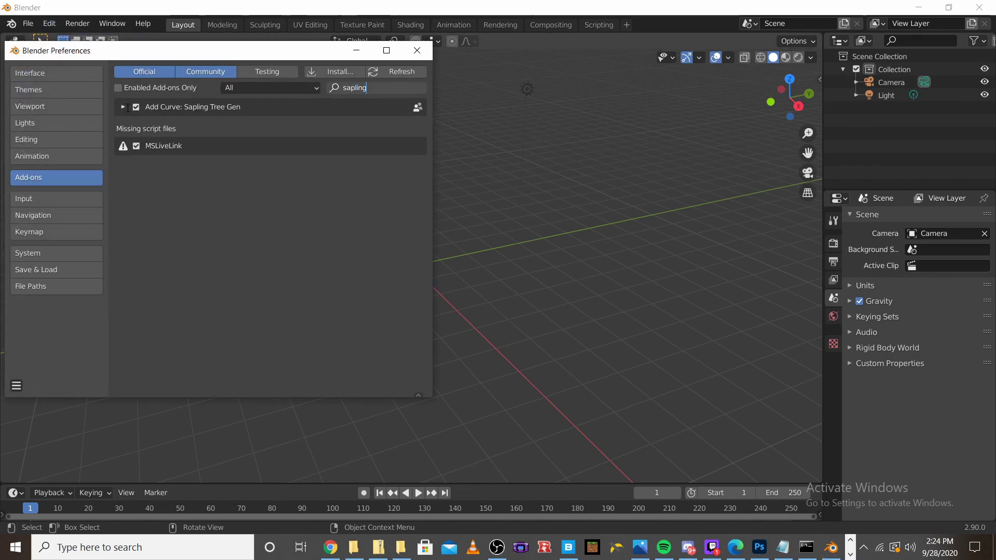
{"action": "key", "text": "Return"}
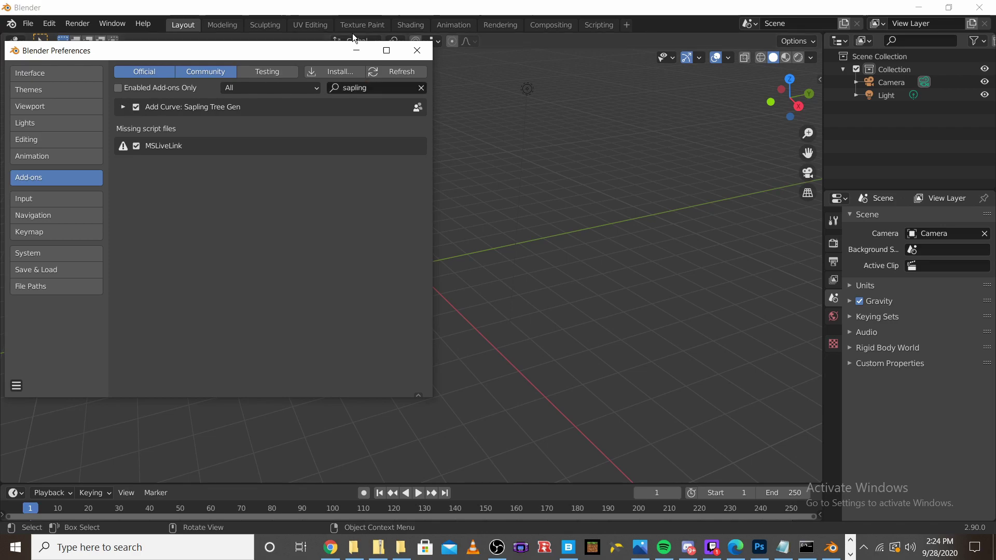
{"action": "left_click", "coordinate": [356, 50]}
Add a Sapling Tree Gen curve tree at the world origin.
{"action": "key", "text": "shift+a"}
{"action": "mouse_move", "coordinate": [412, 256]}
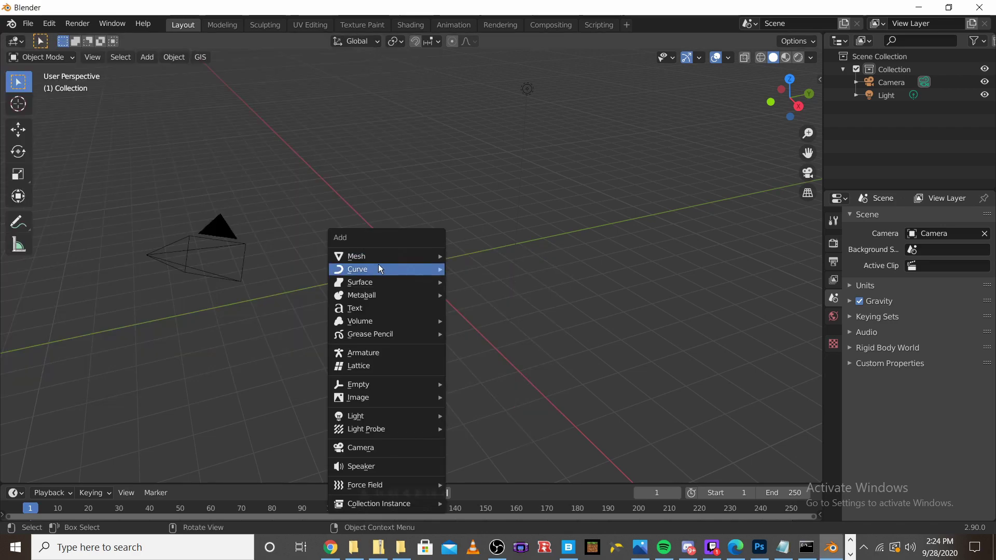
{"action": "left_click", "coordinate": [499, 338]}
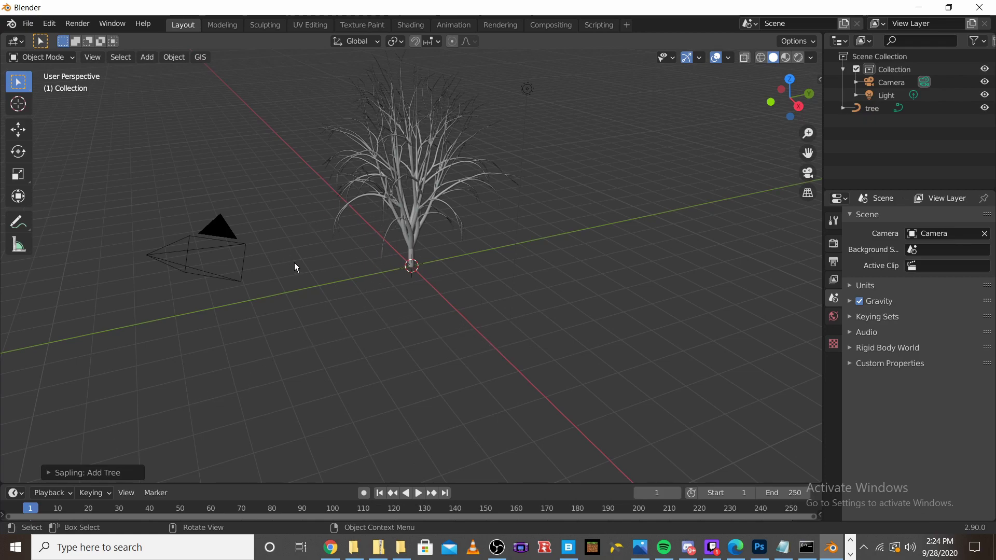
{"action": "middle_click_drag", "start_coordinate": [406, 258], "coordinate": [456, 203]}
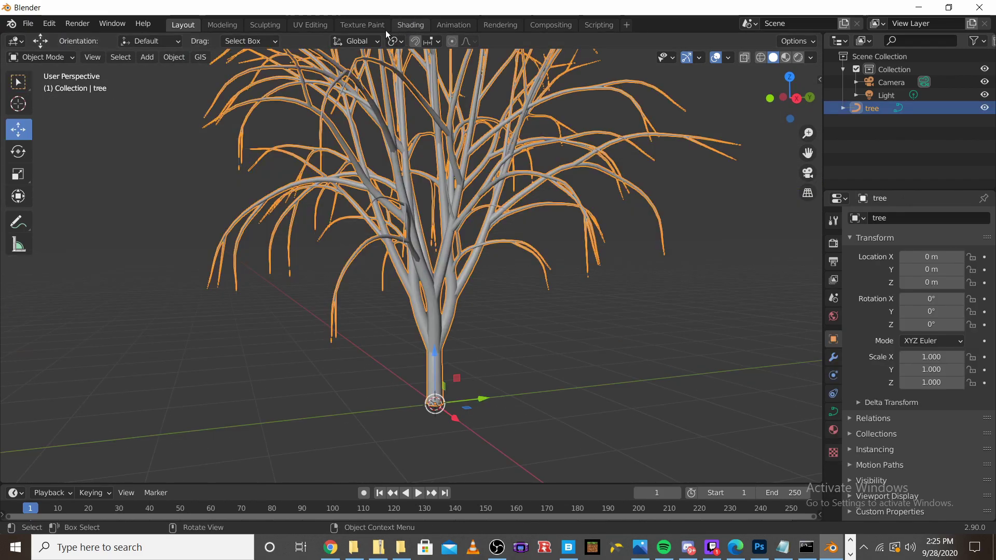
Convert the tree curve object to a mesh.
{"action": "left_click", "coordinate": [174, 56]}
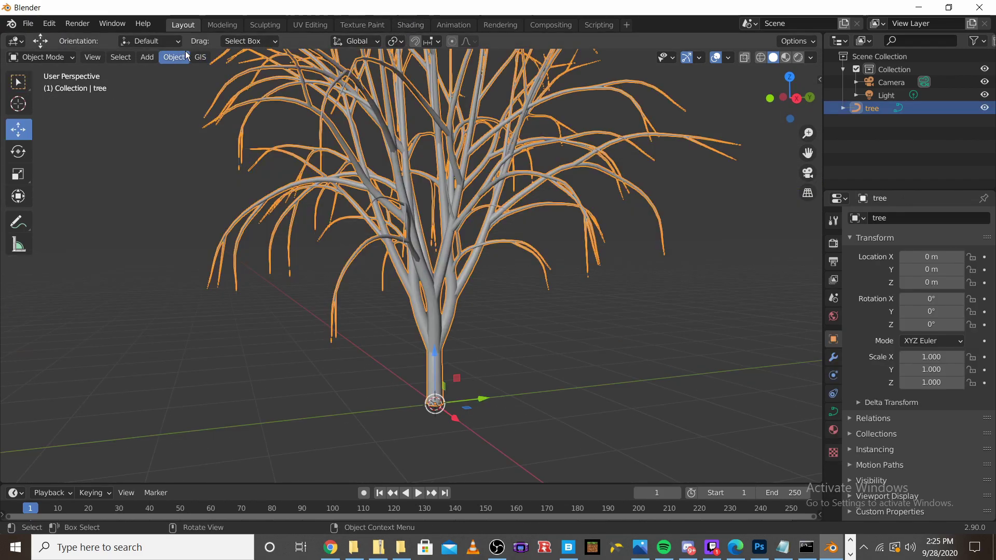
{"action": "mouse_move", "coordinate": [211, 399]}
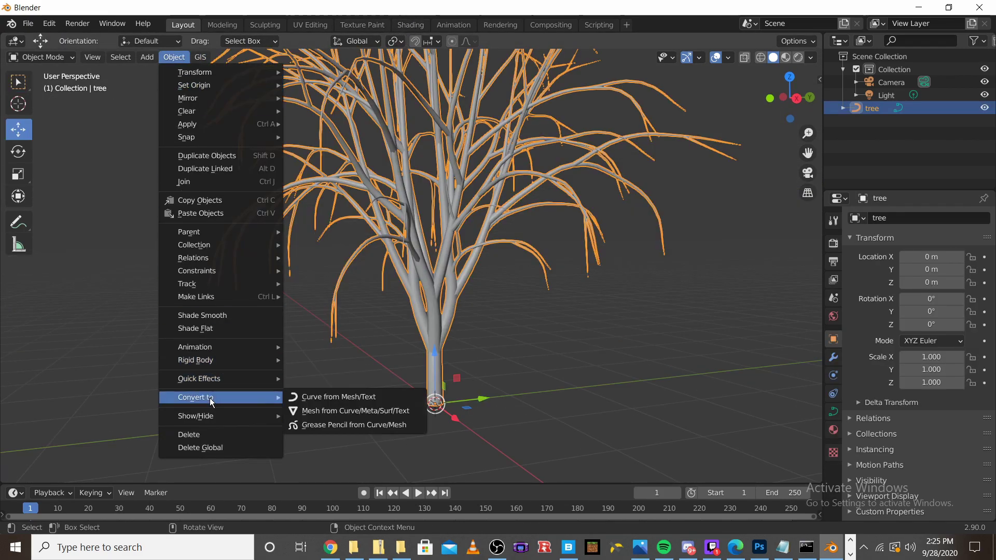
{"action": "left_click", "coordinate": [317, 411]}
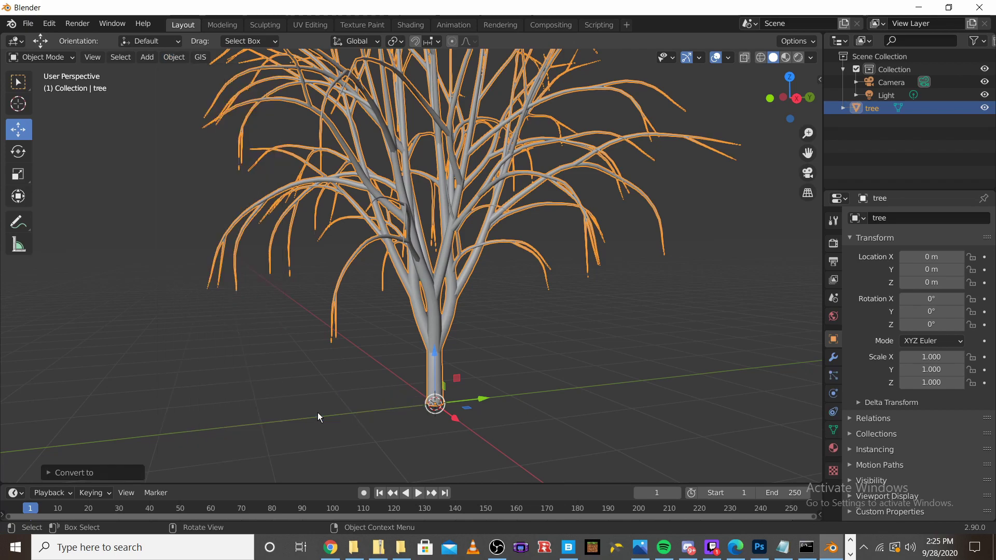
Create a new node material for the tree in the Shading workspace.
{"action": "left_click", "coordinate": [409, 25]}
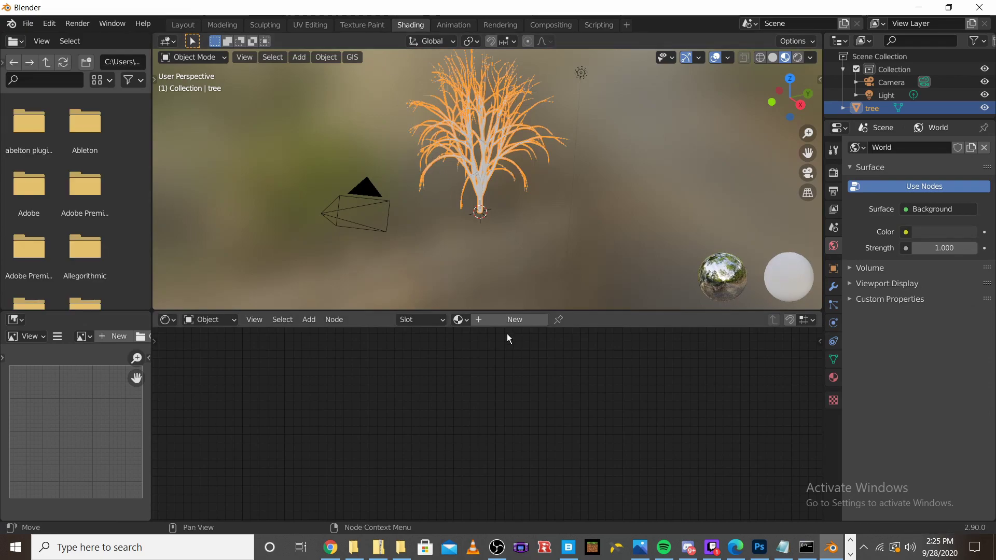
{"action": "left_click", "coordinate": [484, 319]}
{"action": "middle_click_drag", "start_coordinate": [360, 376], "coordinate": [413, 392]}
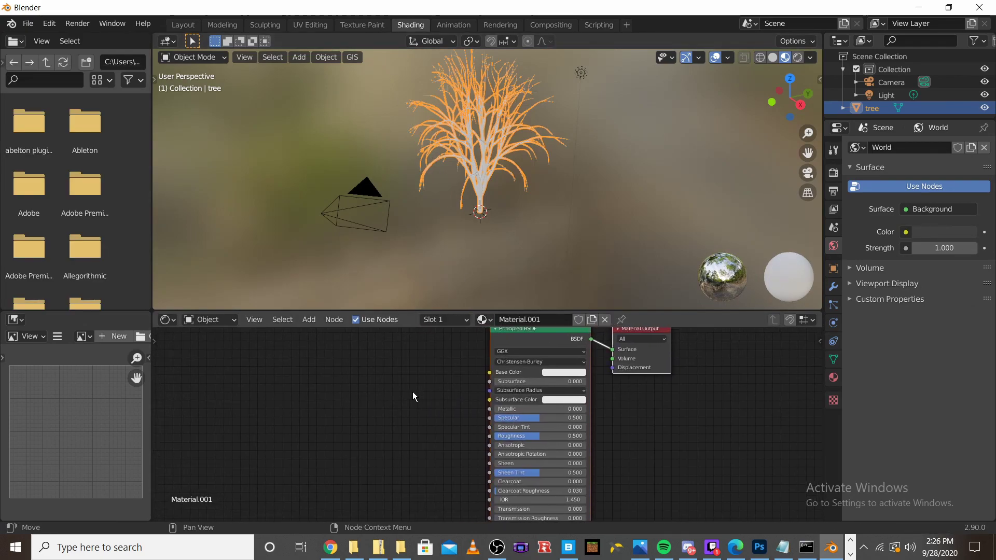
{"action": "key", "text": "shift+a"}
{"action": "key", "text": "Escape"}
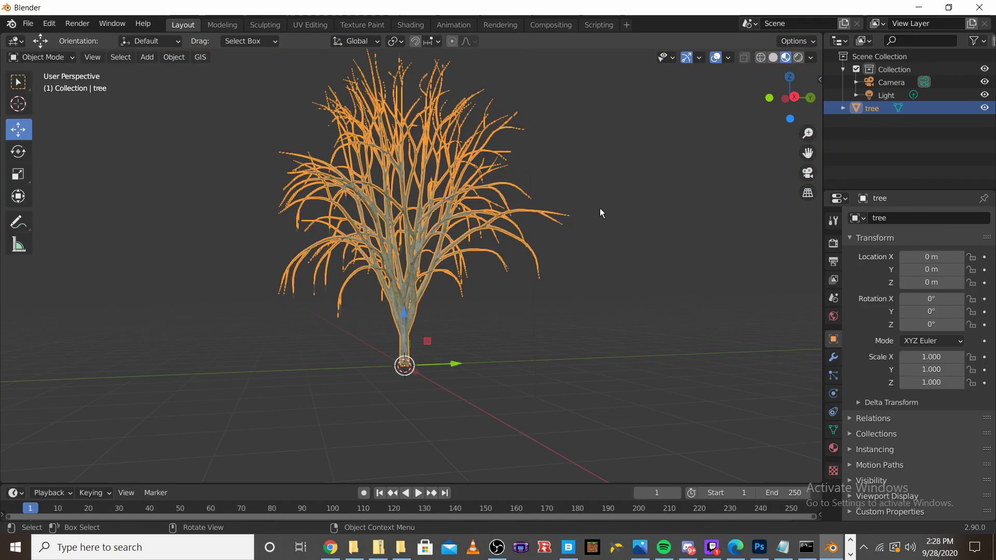
Look up the Import Images as Planes add-on in the preferences by searching for "import".
{"action": "left_click", "coordinate": [50, 24]}
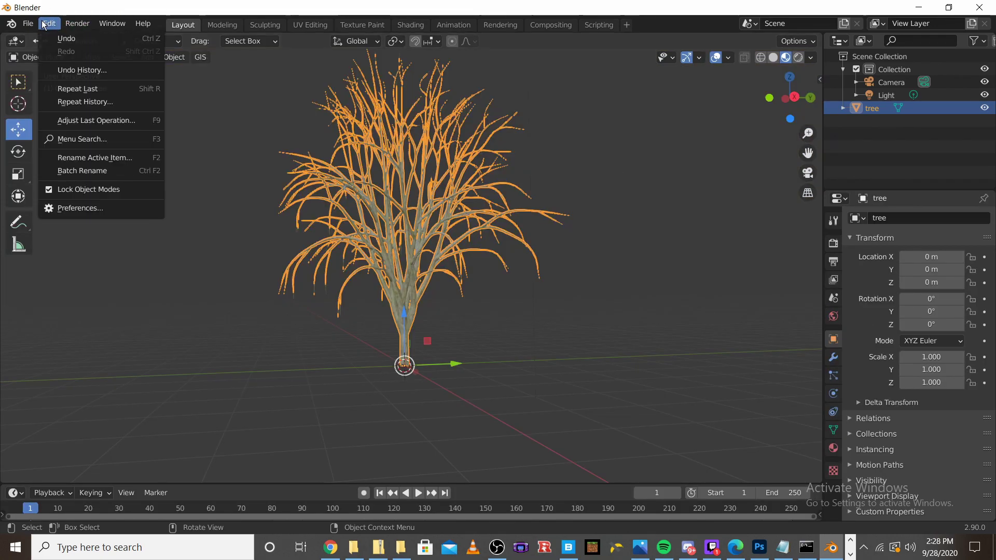
{"action": "left_click", "coordinate": [76, 209]}
{"action": "left_click", "coordinate": [423, 87]}
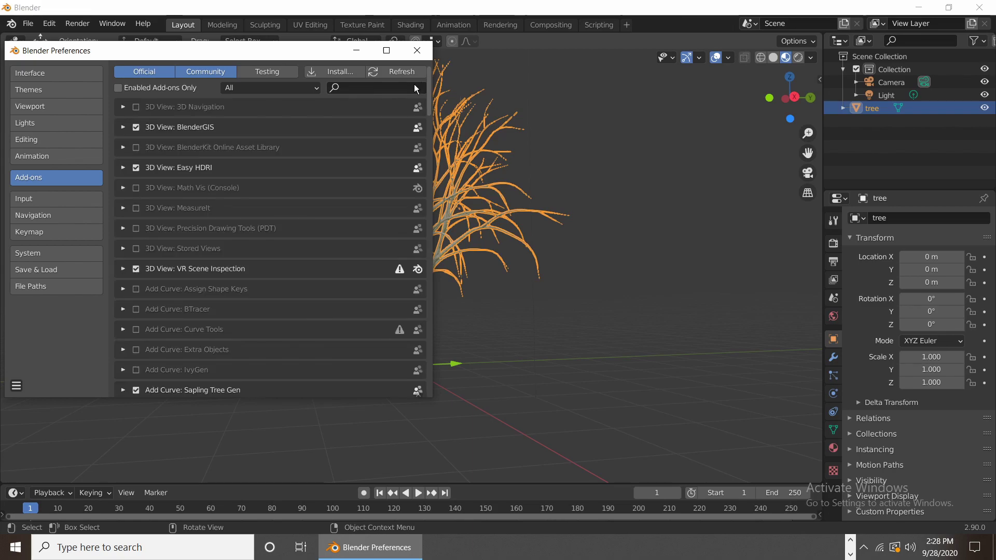
{"action": "left_click", "coordinate": [384, 85]}
{"action": "type", "text": "im"}
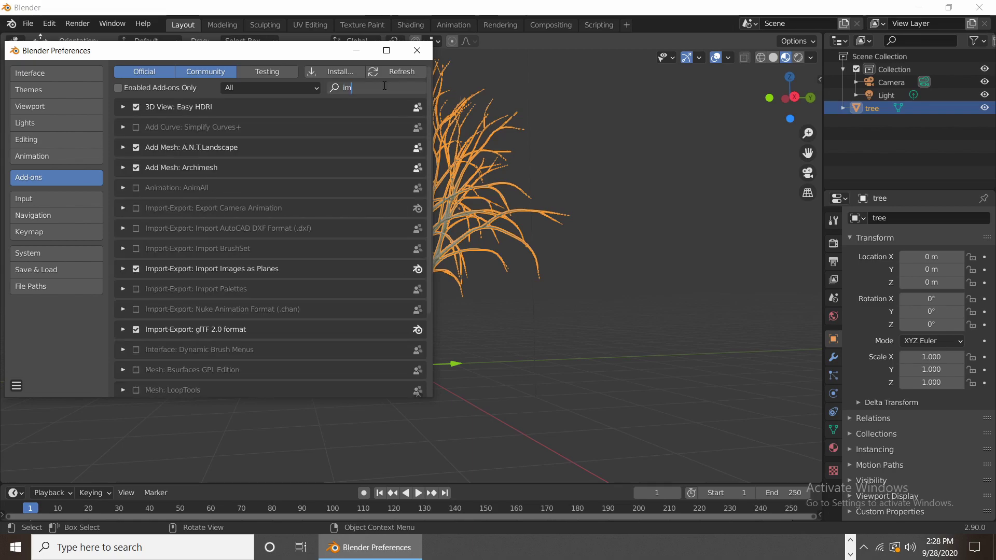
{"action": "type", "text": "port"}
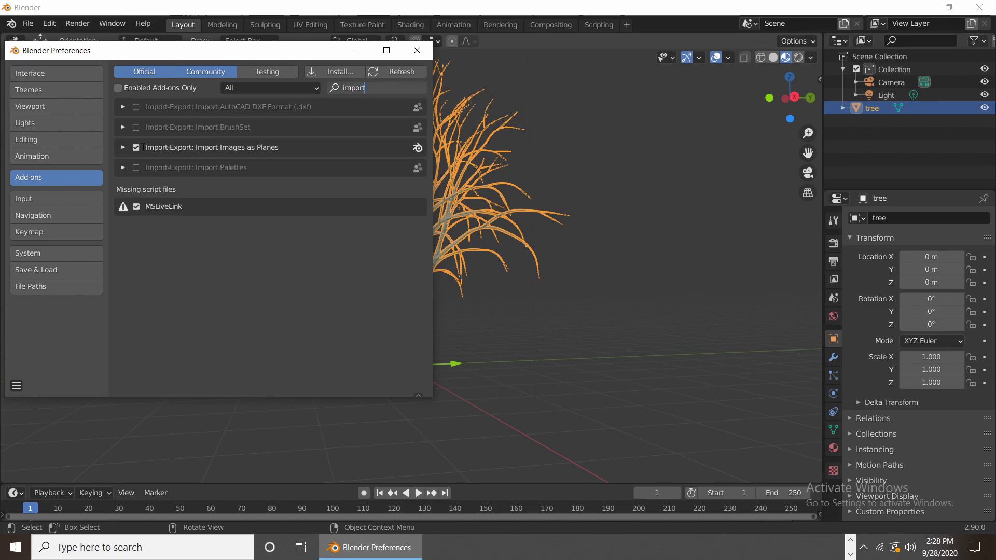
{"action": "left_click", "coordinate": [417, 50]}
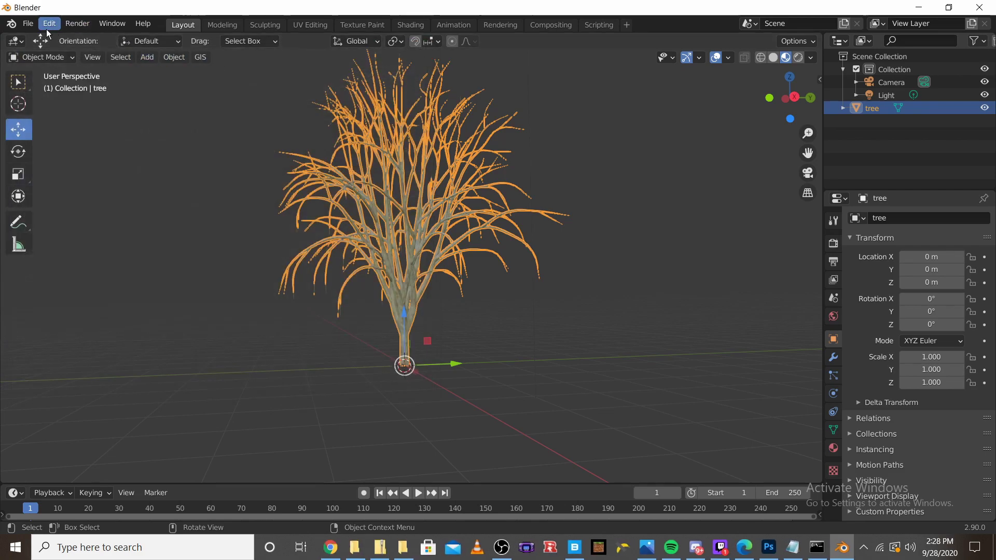
Import the oak branch 2 image as a plane and move it in front of the tree.
{"action": "left_click", "coordinate": [28, 23]}
{"action": "mouse_move", "coordinate": [57, 203]}
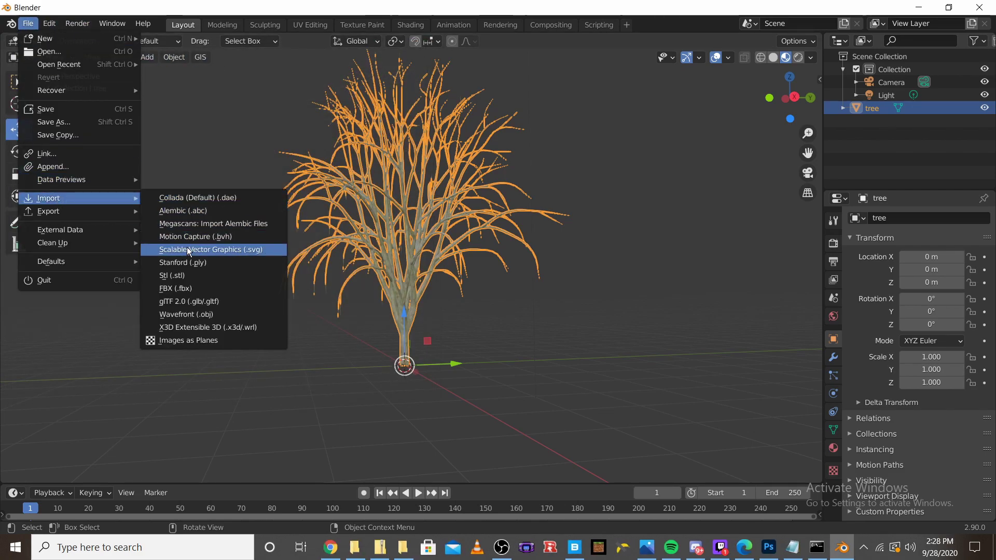
{"action": "left_click", "coordinate": [182, 341]}
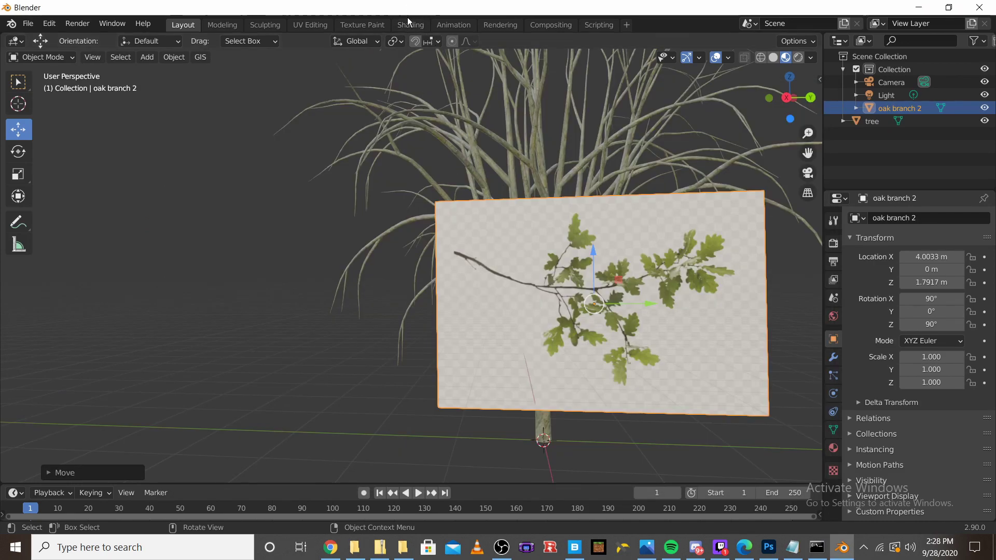
Add a Mix Shader before the oak branch 2 material's output and feed a Transparent BSDF into its second shader input.
{"action": "left_click", "coordinate": [405, 23]}
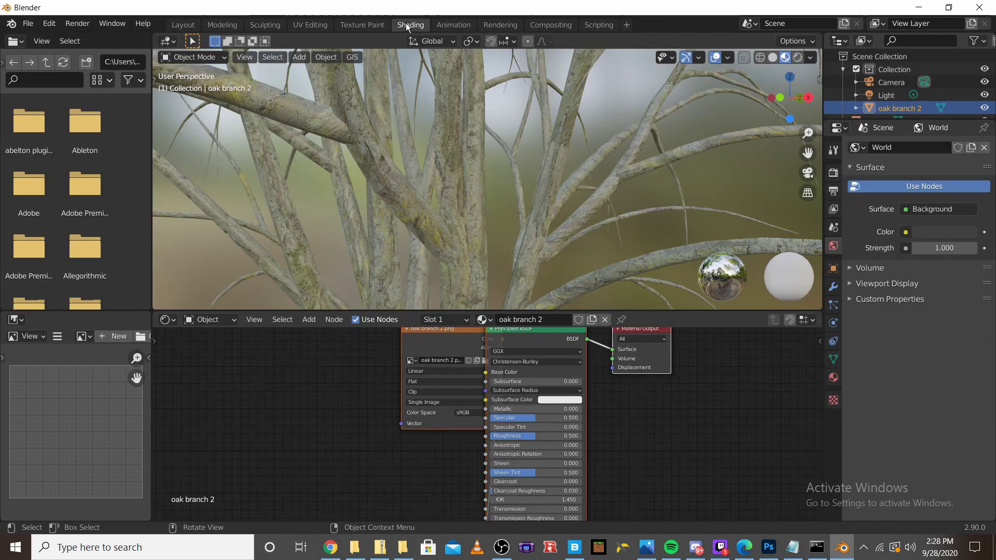
{"action": "scroll", "coordinate": [626, 332], "scroll_direction": "down", "scroll_amount": 3}
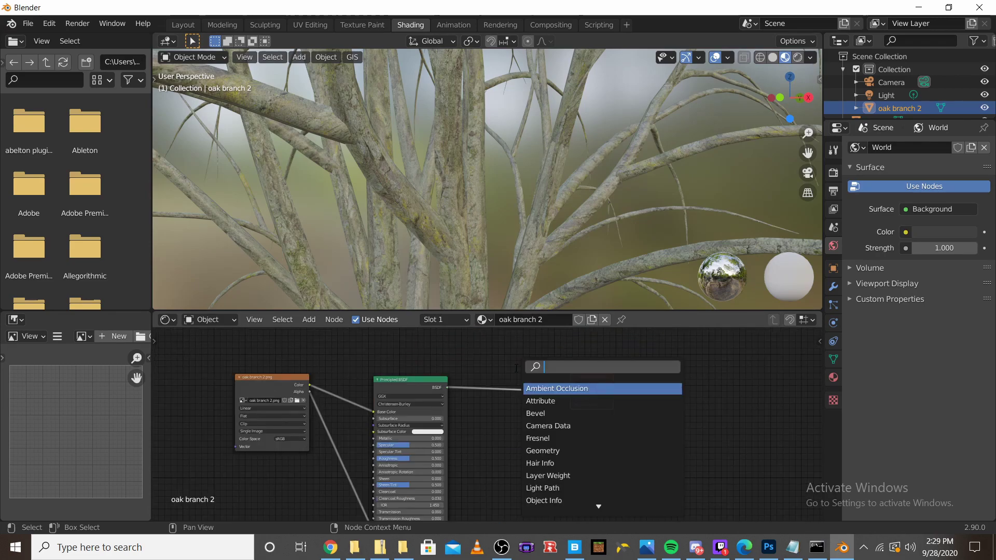
{"action": "type", "text": "mix"}
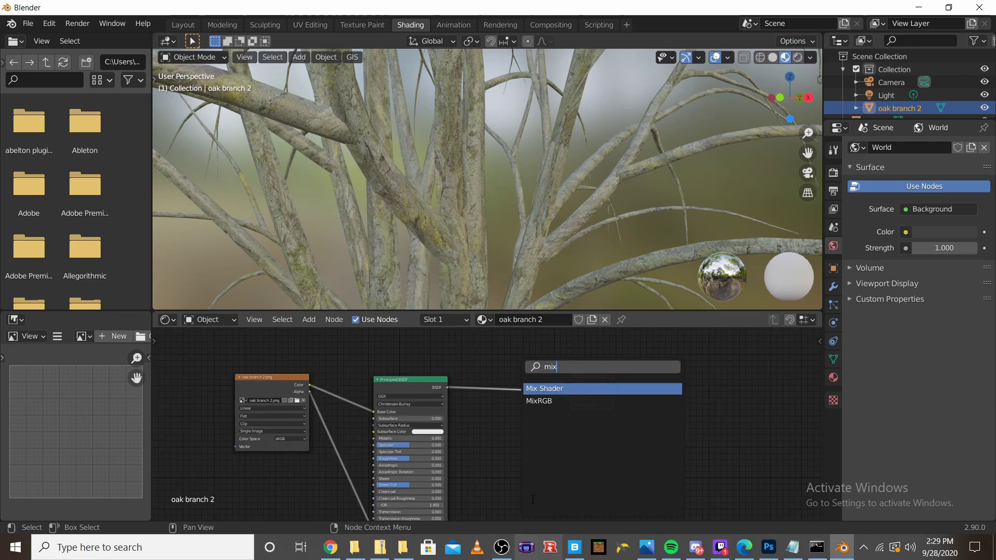
{"action": "left_click", "coordinate": [555, 390]}
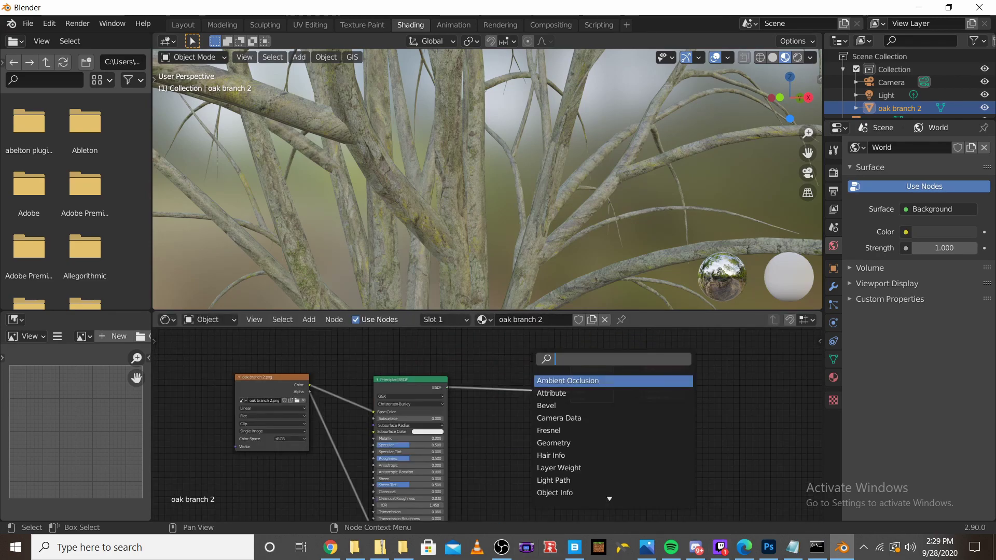
{"action": "type", "text": "transparent"}
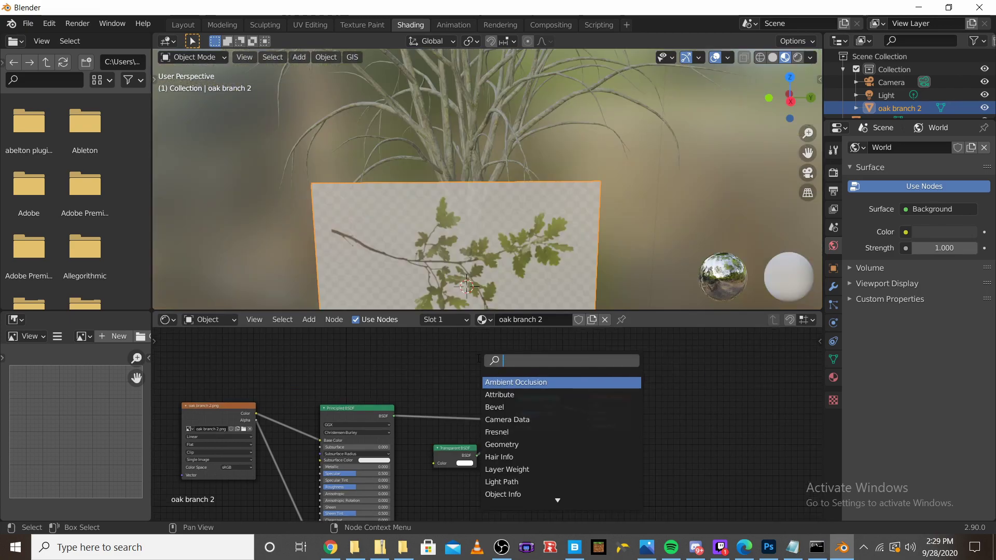
Insert a ColorRamp between the oak branch image's color and the Mix Shader factor, bringing its white stop close to the black one.
{"action": "type", "text": "color"}
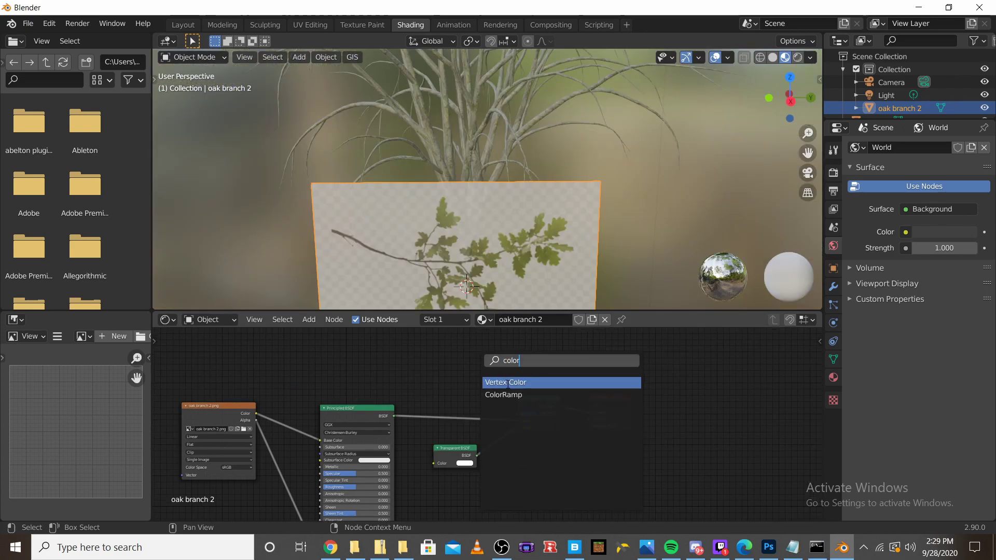
{"action": "left_click", "coordinate": [503, 394]}
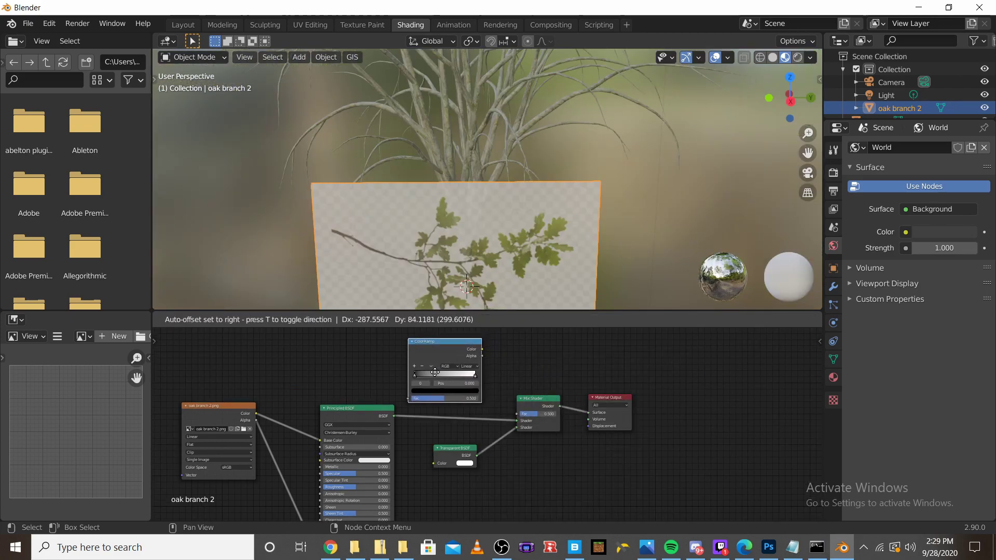
{"action": "left_click", "coordinate": [481, 354]}
{"action": "left_click_drag", "start_coordinate": [481, 352], "coordinate": [517, 414]}
{"action": "left_click_drag", "start_coordinate": [256, 414], "coordinate": [409, 399]}
{"action": "left_click_drag", "start_coordinate": [425, 344], "coordinate": [427, 339]}
{"action": "left_click_drag", "start_coordinate": [475, 373], "coordinate": [425, 371]}
{"action": "scroll", "coordinate": [449, 214], "scroll_direction": "down", "scroll_amount": 2}
{"action": "middle_click_drag", "start_coordinate": [456, 212], "coordinate": [541, 191]}
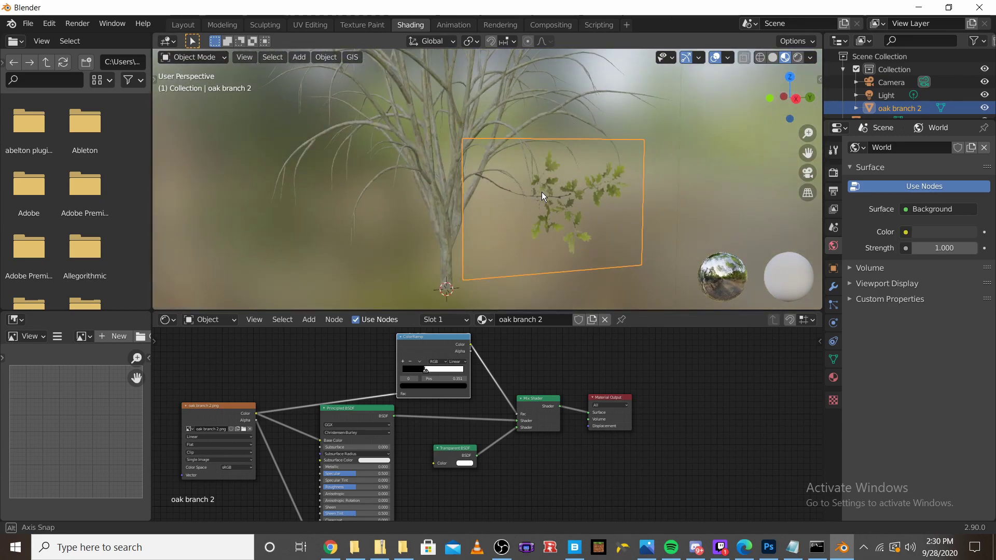
Place the 3D cursor at the stem end of the oak branch and set the plane's origin to the 3D cursor.
{"action": "left_click", "coordinate": [181, 26]}
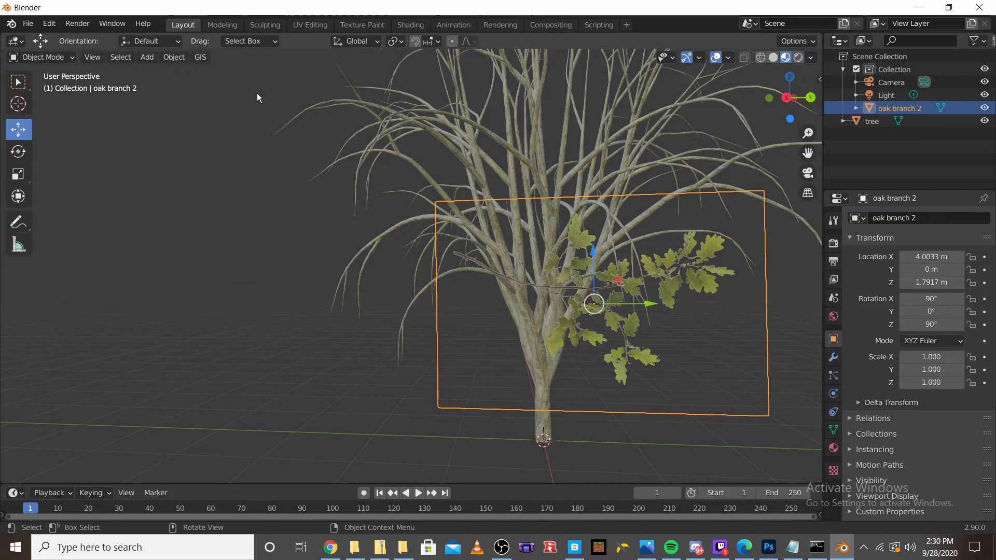
{"action": "left_click", "coordinate": [19, 105]}
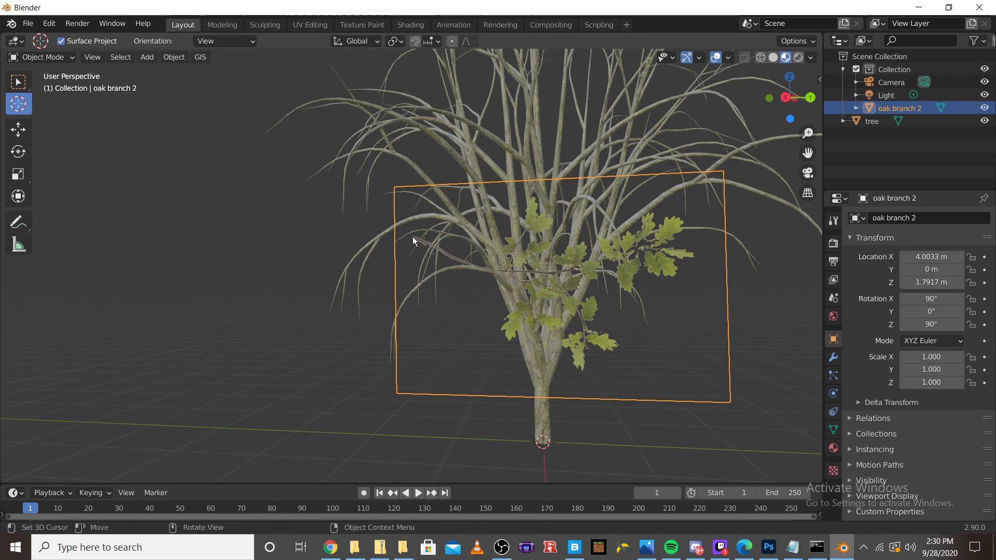
{"action": "left_click", "coordinate": [173, 57]}
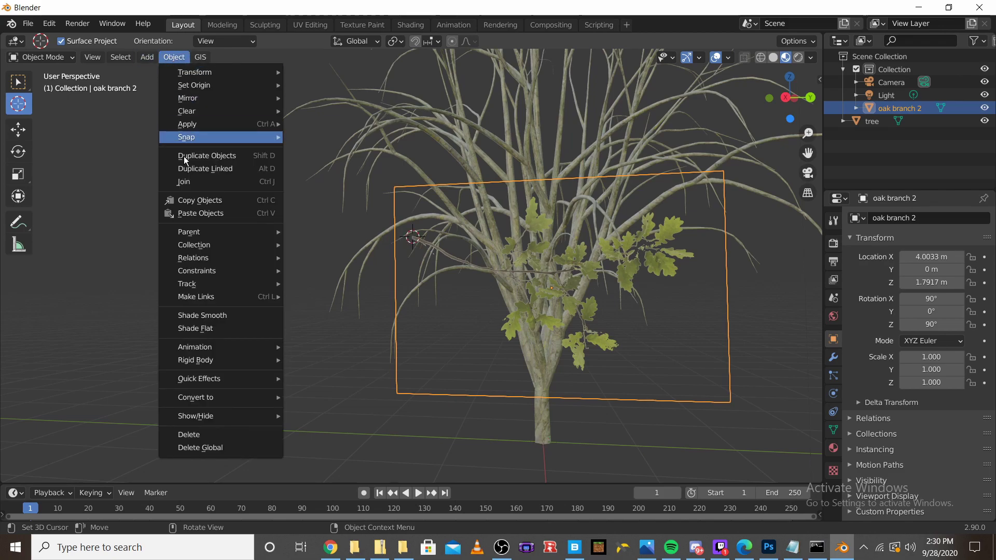
{"action": "mouse_move", "coordinate": [231, 87]}
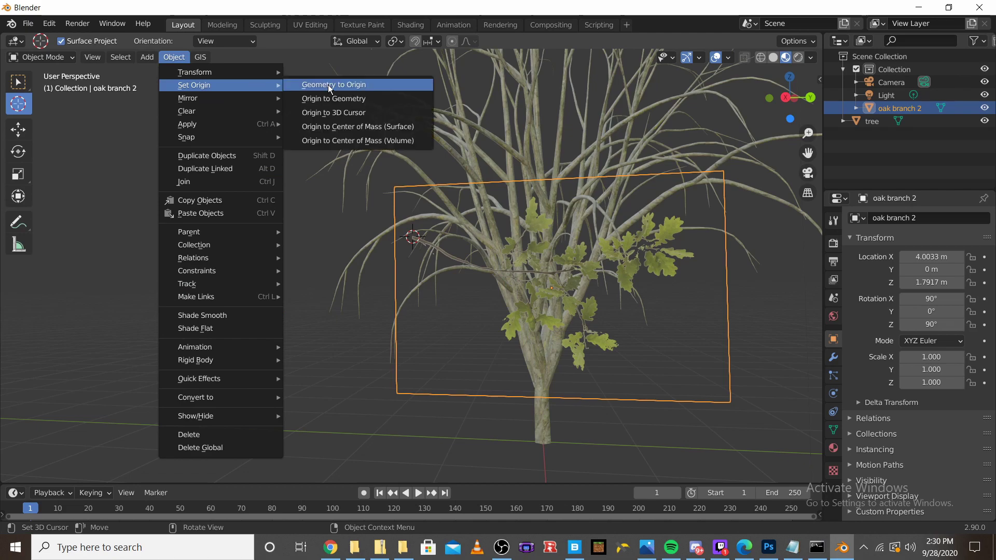
{"action": "left_click", "coordinate": [322, 111]}
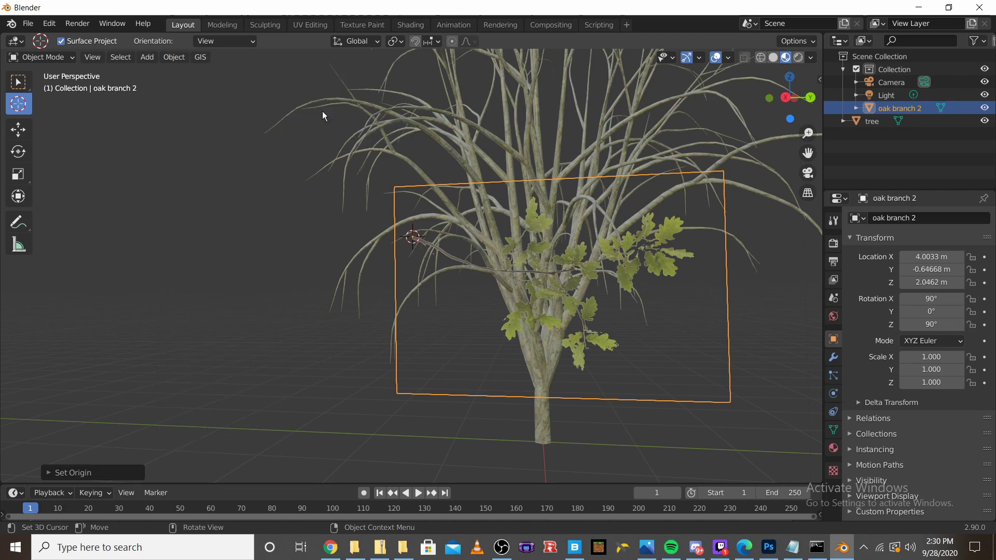
Add a cube at a new 3D cursor position away from the tree and scale it down to about 0.131.
{"action": "scroll", "coordinate": [234, 124], "scroll_direction": "down", "scroll_amount": 5}
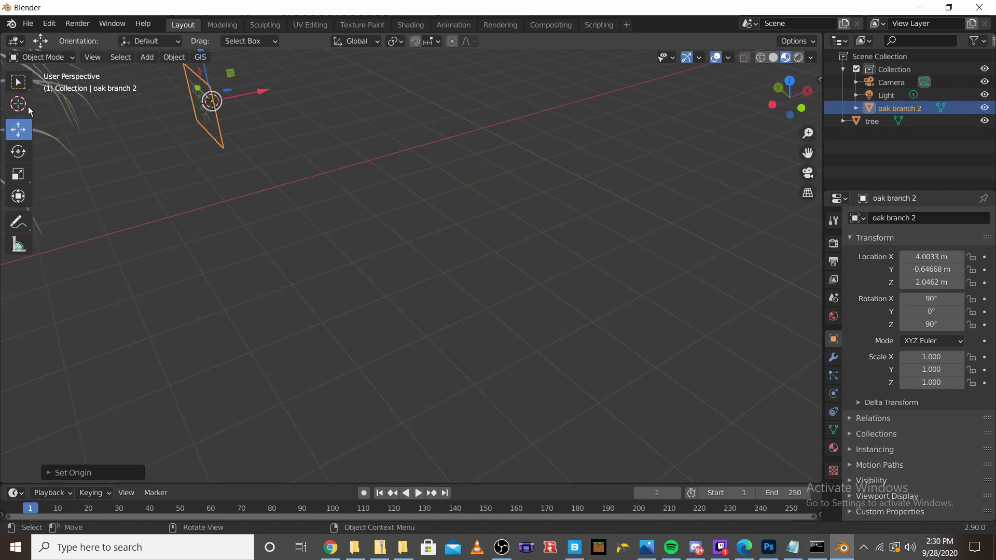
{"action": "left_click", "coordinate": [18, 104]}
{"action": "key", "text": "shift+a"}
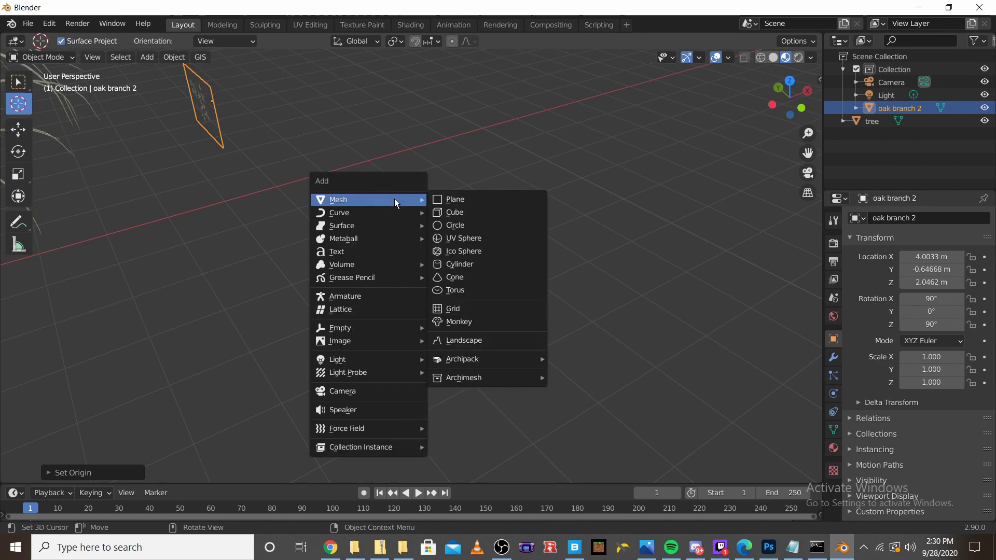
{"action": "left_click", "coordinate": [452, 212]}
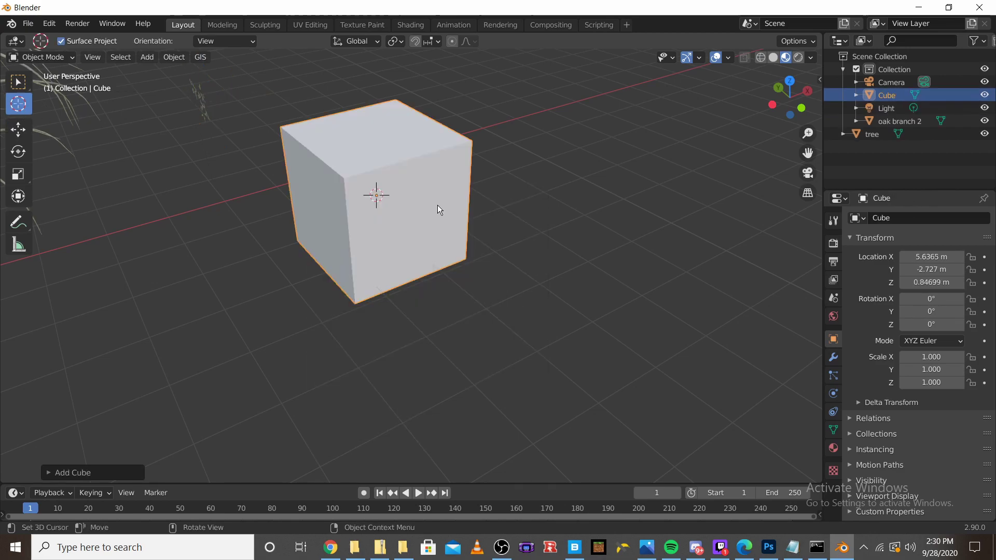
{"action": "key", "text": "s"}
{"action": "left_click", "coordinate": [399, 197]}
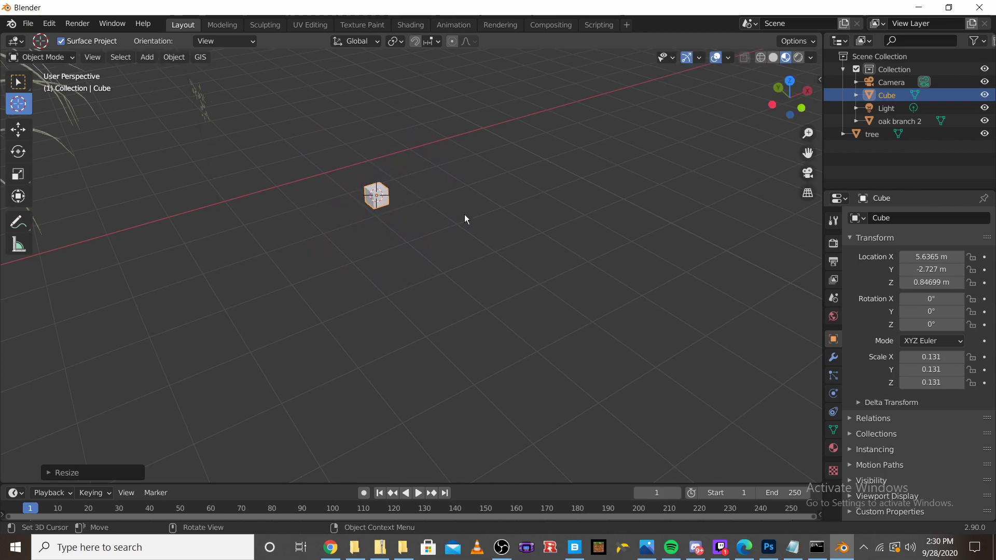
Add a Subdivision Surface modifier to the small cube.
{"action": "left_click", "coordinate": [833, 357]}
{"action": "left_click", "coordinate": [892, 218]}
{"action": "left_click", "coordinate": [732, 429]}
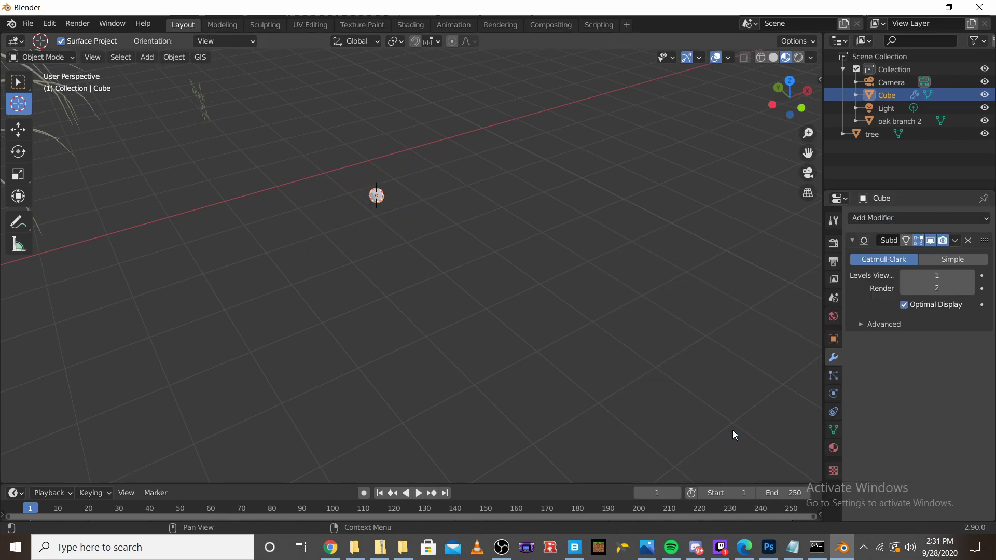
Extrude one face of the cube along the X axis into a long straight branch stem in Edit Mode.
{"action": "scroll", "coordinate": [405, 207], "scroll_direction": "up", "scroll_amount": 3}
{"action": "middle_click_drag", "start_coordinate": [660, 286], "coordinate": [622, 294]}
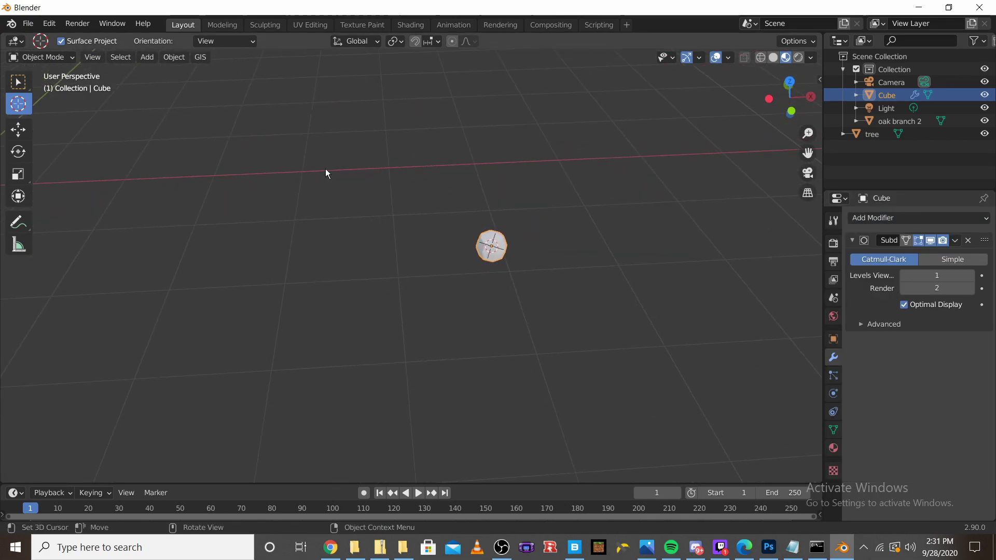
{"action": "key", "text": "Tab"}
{"action": "middle_click_drag", "start_coordinate": [464, 194], "coordinate": [535, 172]}
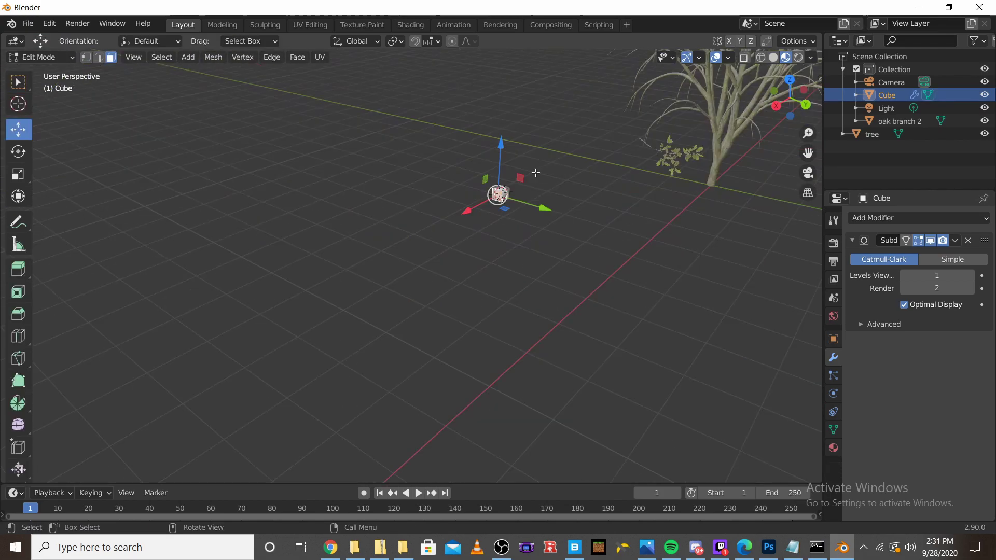
{"action": "key", "text": "e"}
{"action": "left_click", "coordinate": [533, 173]}
{"action": "key", "text": "g"}
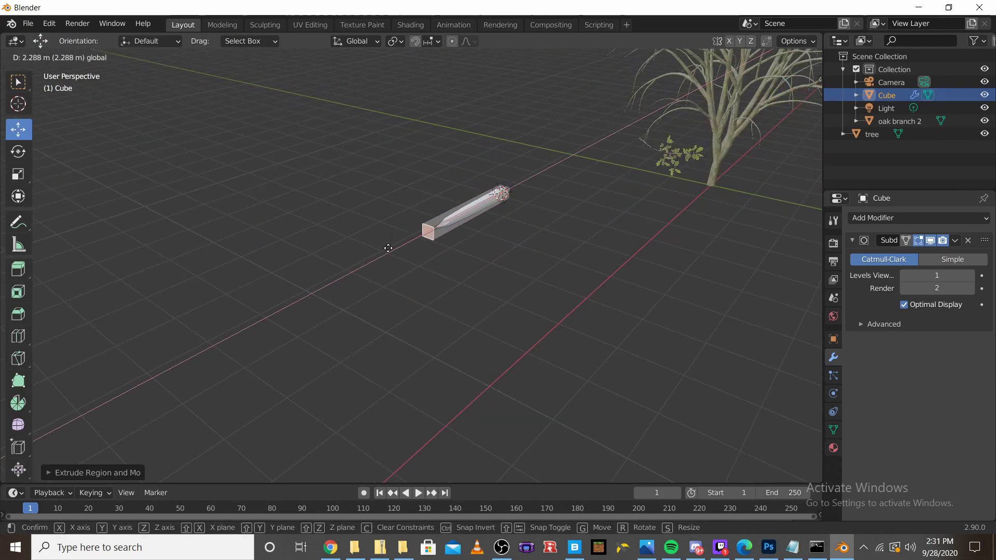
{"action": "left_click", "coordinate": [358, 275]}
Add a loop cut near the stem's far end and extrude the resulting side face outward into an angled branch.
{"action": "middle_click_drag", "start_coordinate": [429, 245], "coordinate": [390, 259]}
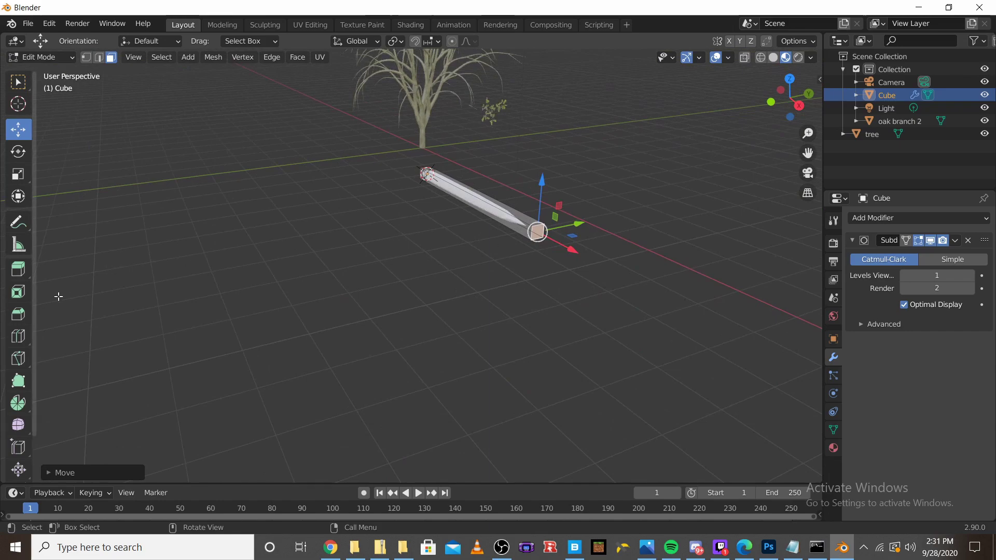
{"action": "left_click", "coordinate": [23, 344]}
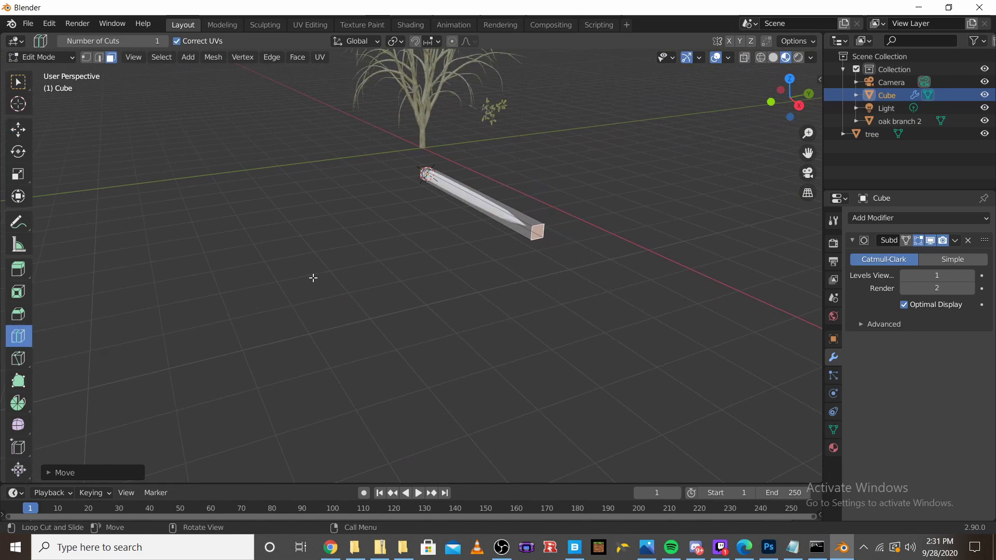
{"action": "left_click_drag", "start_coordinate": [466, 200], "coordinate": [472, 198]}
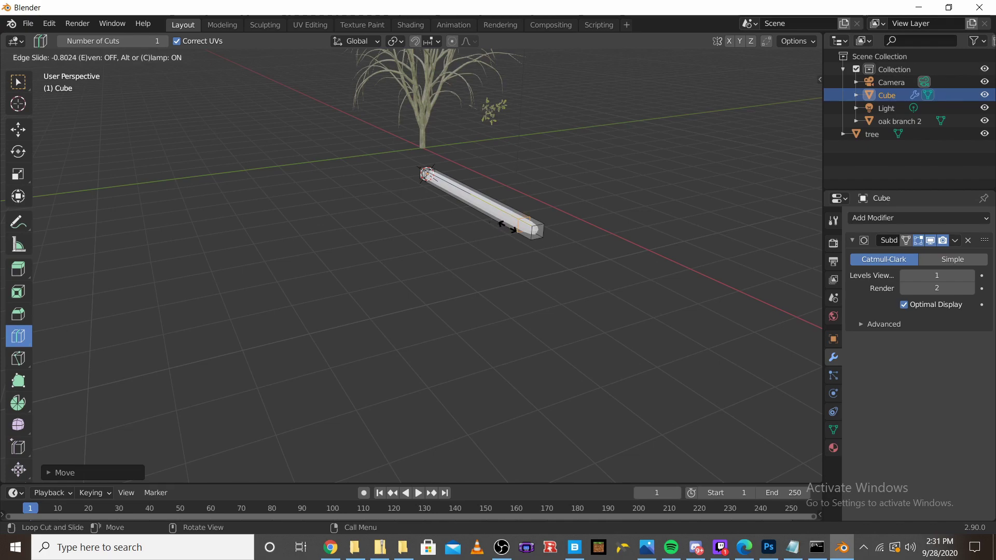
{"action": "left_click_drag", "start_coordinate": [507, 227], "coordinate": [508, 228]}
{"action": "key", "text": "shift+space"}
{"action": "key", "text": "g"}
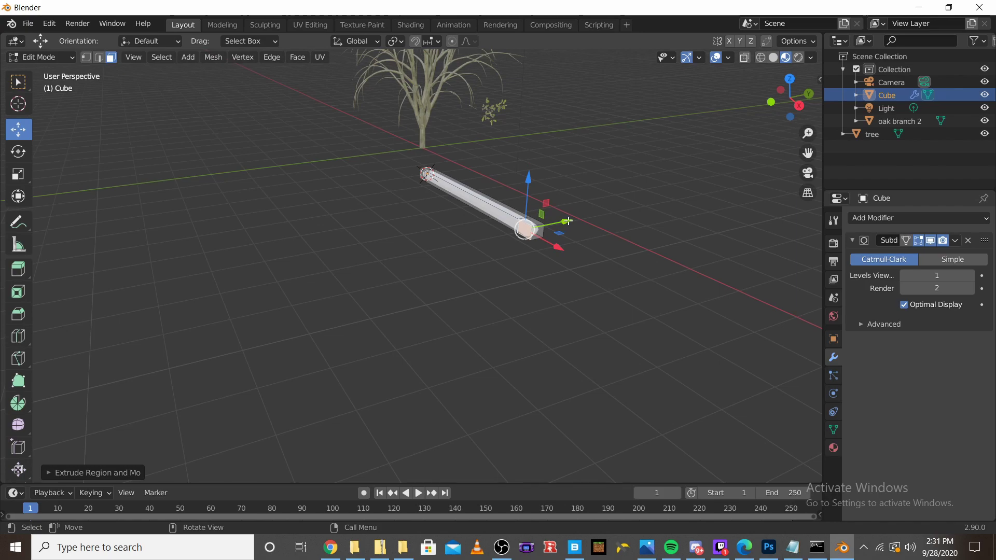
{"action": "left_click_drag", "start_coordinate": [567, 221], "coordinate": [457, 273]}
Loop-cut the angled branch to grow a side twig, and extrude a second long branch from the middle of the stem.
{"action": "middle_click_drag", "start_coordinate": [457, 273], "coordinate": [91, 269]}
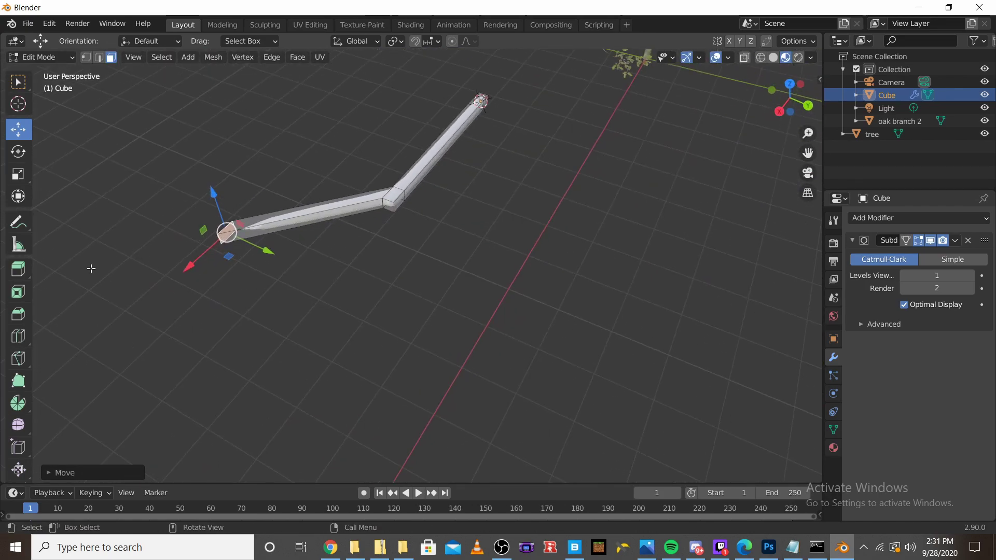
{"action": "left_click", "coordinate": [20, 345]}
{"action": "left_click_drag", "start_coordinate": [318, 228], "coordinate": [311, 222]}
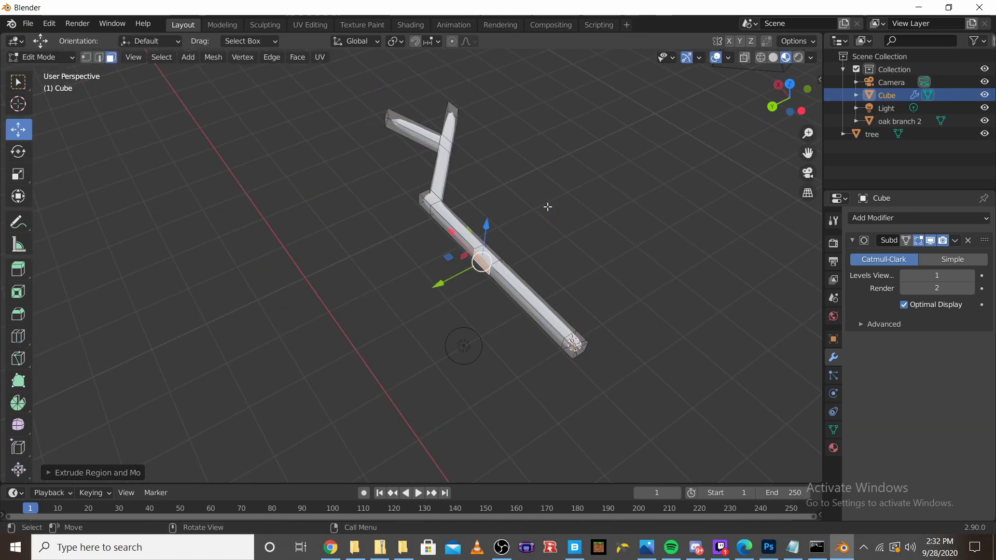
{"action": "key", "text": "g"}
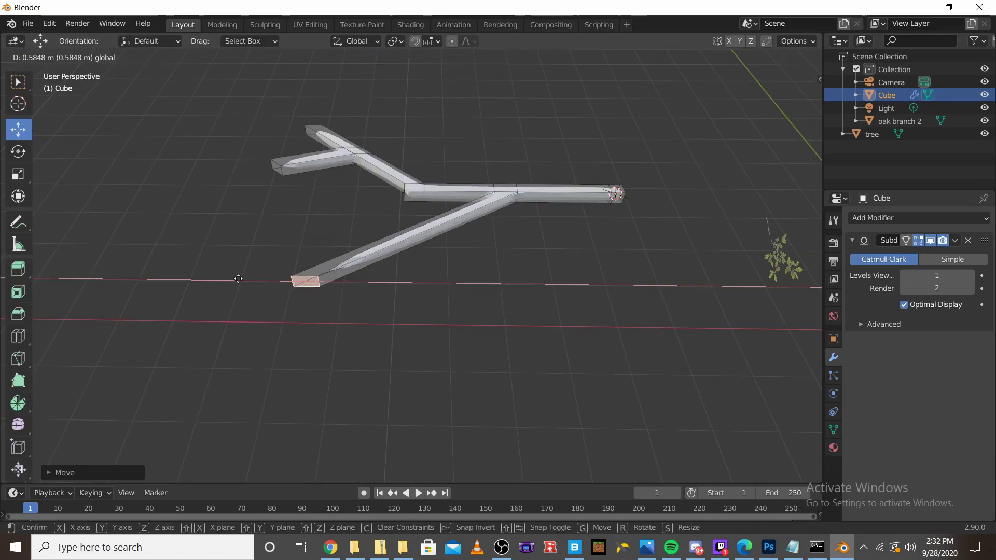
{"action": "left_click", "coordinate": [241, 279]}
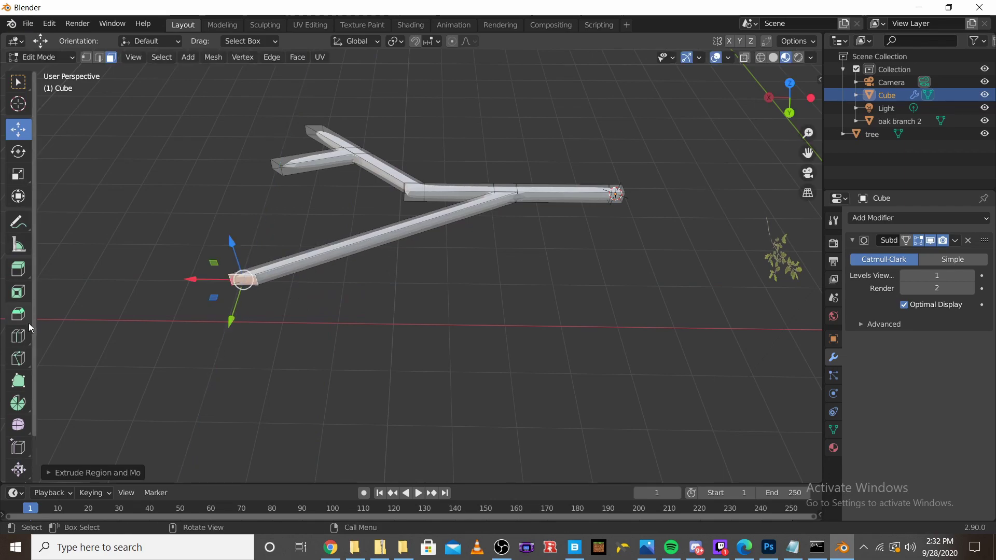
Loop-cut the second branch, extrude a forked twig from it and shift the twig's side faces along the X axis.
{"action": "left_click", "coordinate": [18, 337]}
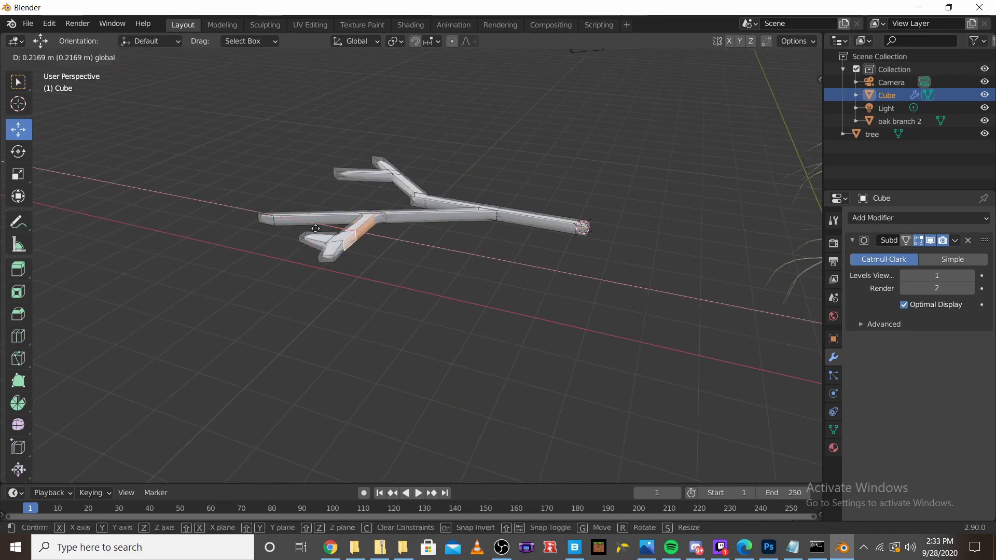
{"action": "left_click", "coordinate": [335, 219]}
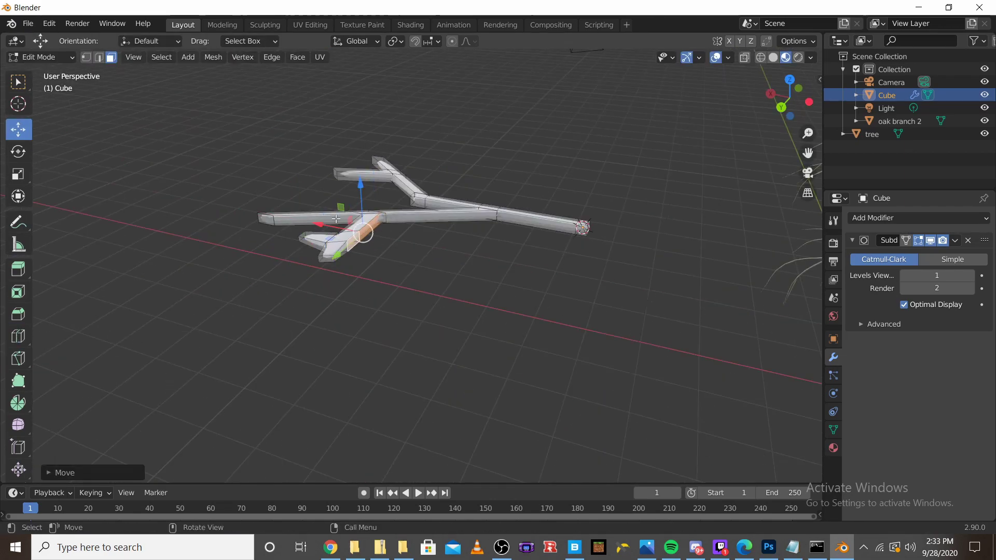
Raise the end face of the second long branch along Z in two proportional-editing moves, enlarging the influence to about 2.59.
{"action": "middle_click_drag", "start_coordinate": [336, 218], "coordinate": [518, 178]}
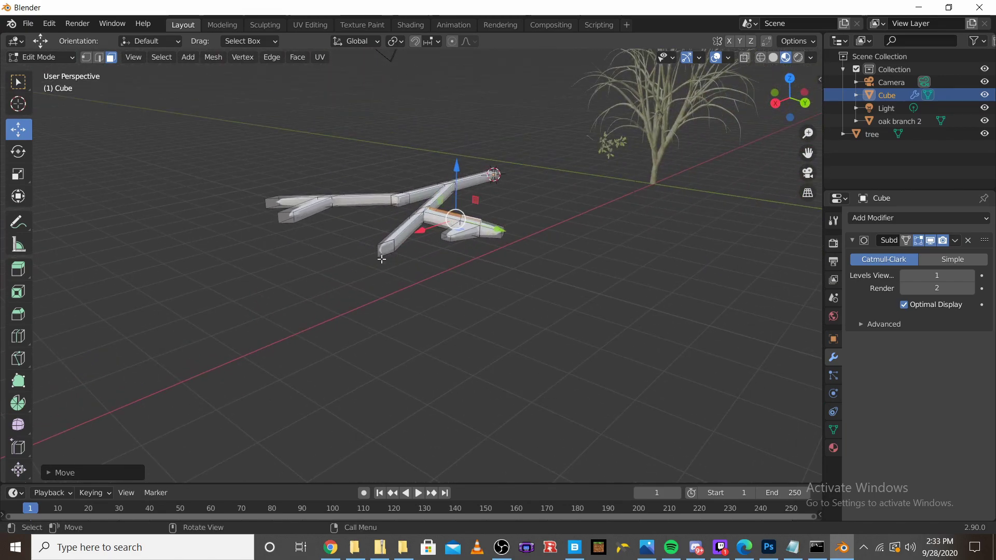
{"action": "left_click", "coordinate": [384, 251]}
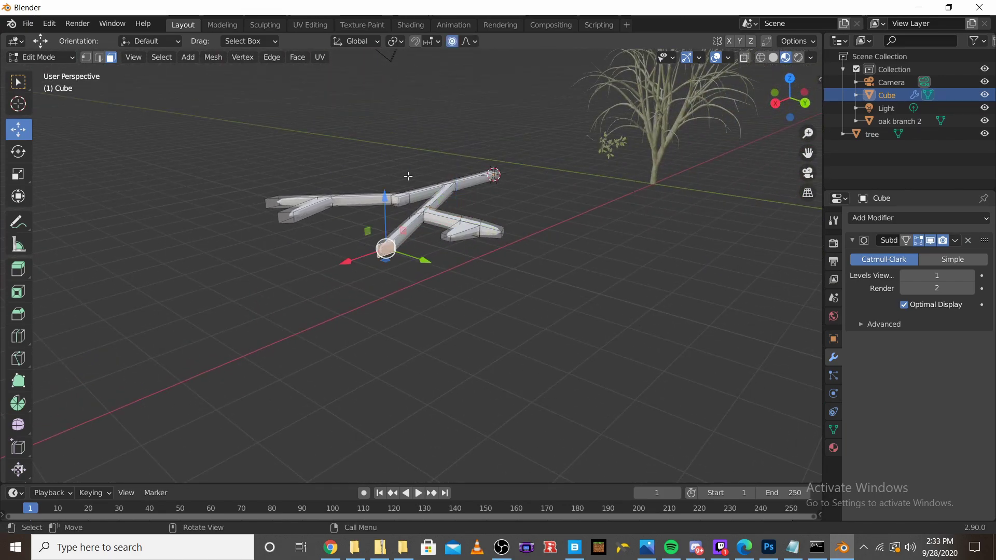
{"action": "key", "text": "g"}
{"action": "key", "text": "z"}
{"action": "scroll", "coordinate": [382, 166], "scroll_direction": "down", "scroll_amount": 3}
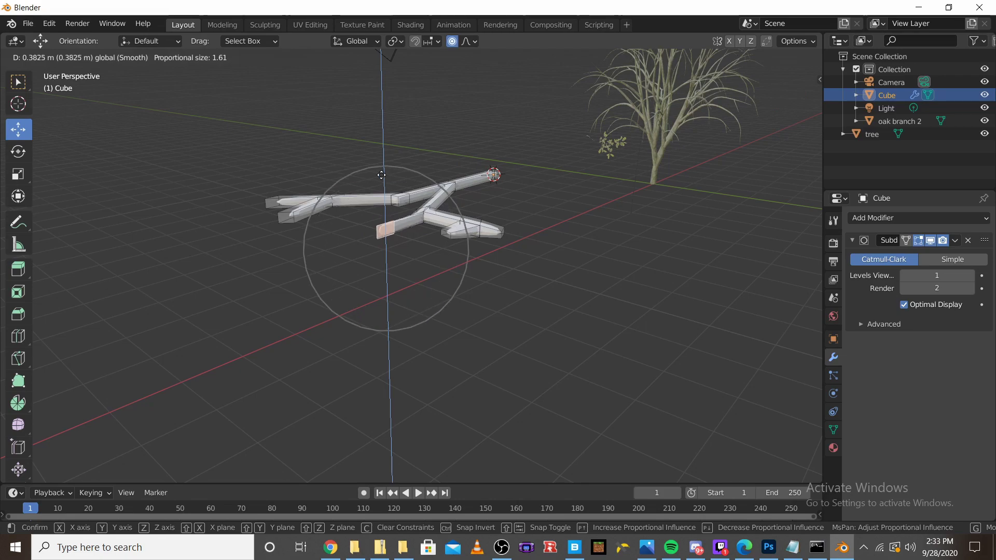
{"action": "left_click", "coordinate": [375, 163]}
{"action": "key", "text": "g"}
{"action": "key", "text": "z"}
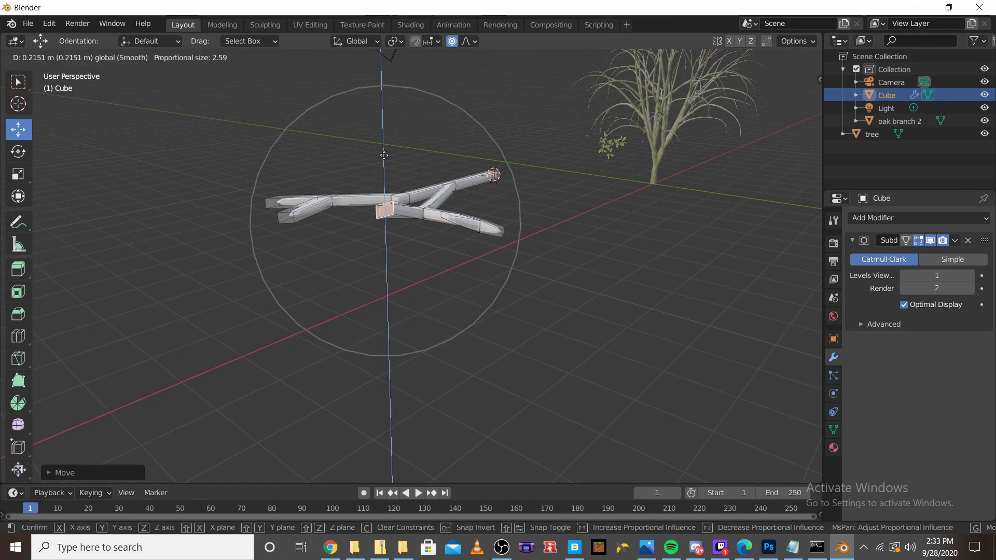
{"action": "left_click", "coordinate": [323, 181]}
Adjust the height of one fork tip on the first angled branch along Z with proportional editing.
{"action": "middle_click_drag", "start_coordinate": [322, 181], "coordinate": [420, 216]}
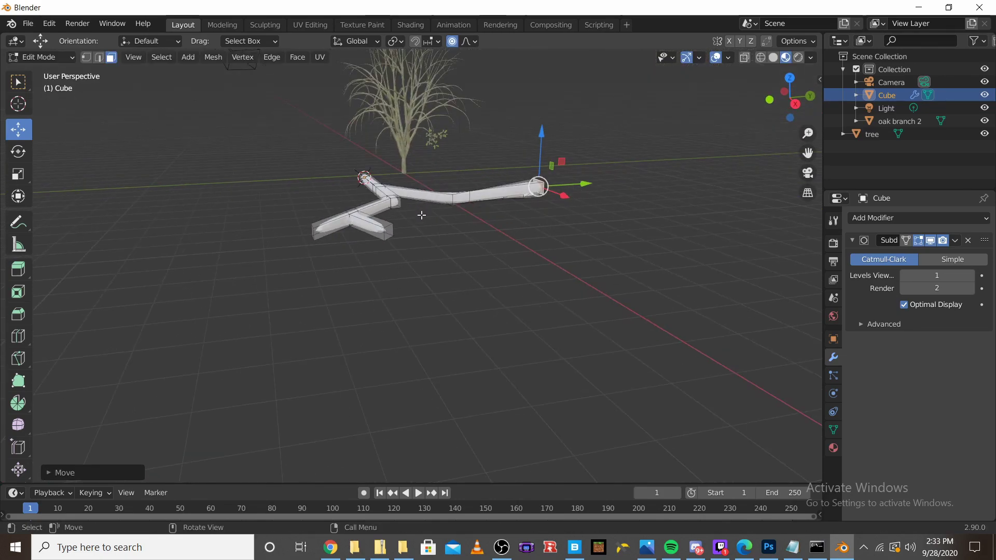
{"action": "left_click", "coordinate": [389, 236]}
{"action": "key", "text": "g"}
{"action": "key", "text": "z"}
{"action": "left_click", "coordinate": [338, 246]}
Lower the end face of the first angled branch's fork along Z with a proportional size of about 1.95.
{"action": "middle_click_drag", "start_coordinate": [338, 247], "coordinate": [482, 217]}
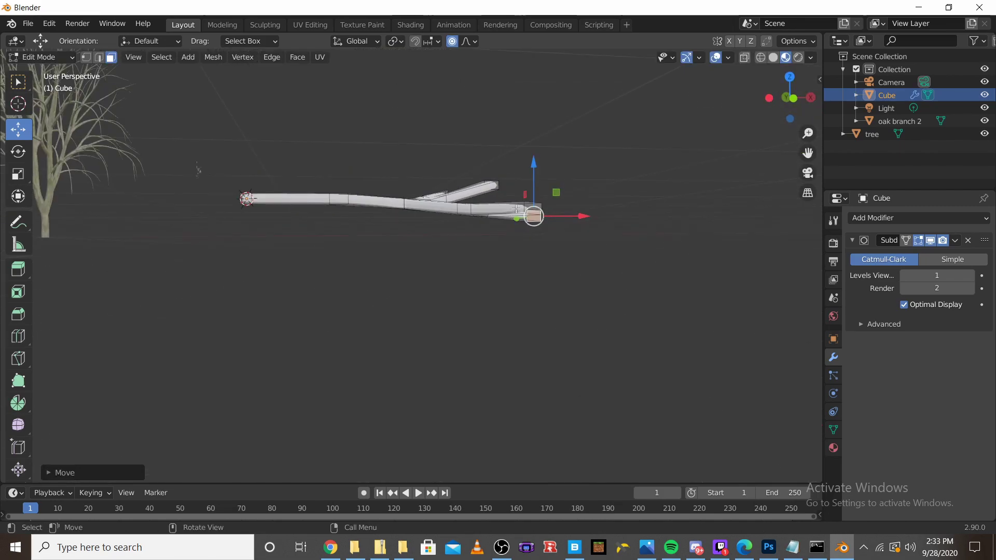
{"action": "left_click", "coordinate": [533, 216]}
{"action": "middle_click_drag", "start_coordinate": [576, 182], "coordinate": [607, 199]}
{"action": "key", "text": "g"}
{"action": "key", "text": "z"}
{"action": "scroll", "coordinate": [539, 219], "scroll_direction": "up", "scroll_amount": 5}
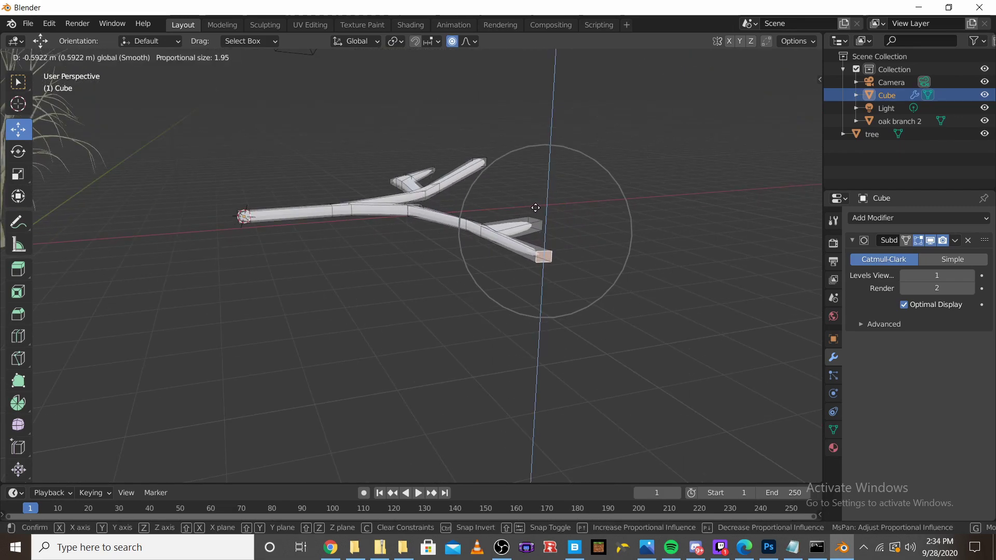
{"action": "left_click", "coordinate": [540, 220]}
Return to Object Mode and scale the finished branch mesh down.
{"action": "middle_click_drag", "start_coordinate": [539, 221], "coordinate": [612, 207]}
{"action": "left_click", "coordinate": [41, 57]}
{"action": "left_click", "coordinate": [30, 76]}
{"action": "middle_click_drag", "start_coordinate": [394, 176], "coordinate": [565, 249]}
Assign the existing bark material Material.001 to the branch mesh.
{"action": "left_click", "coordinate": [831, 449]}
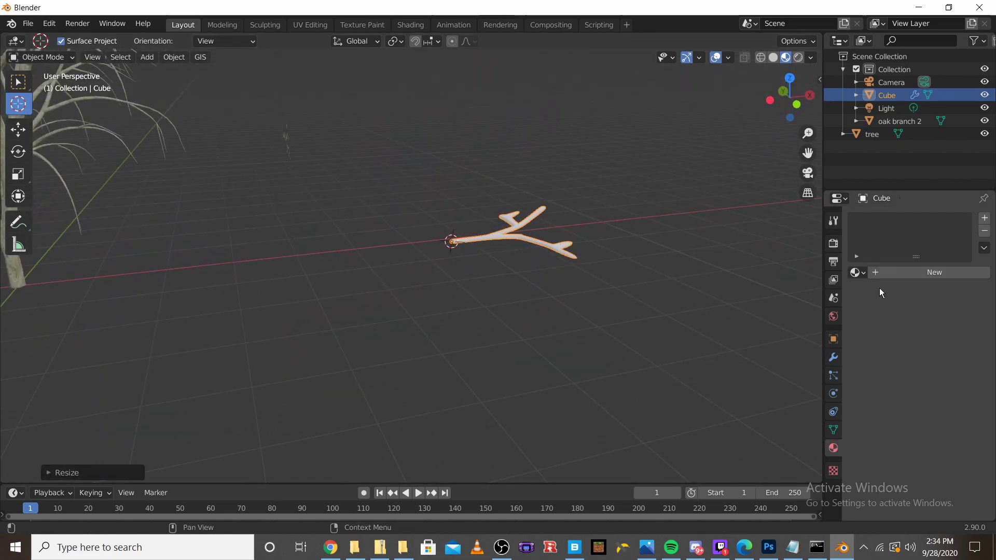
{"action": "left_click", "coordinate": [856, 273]}
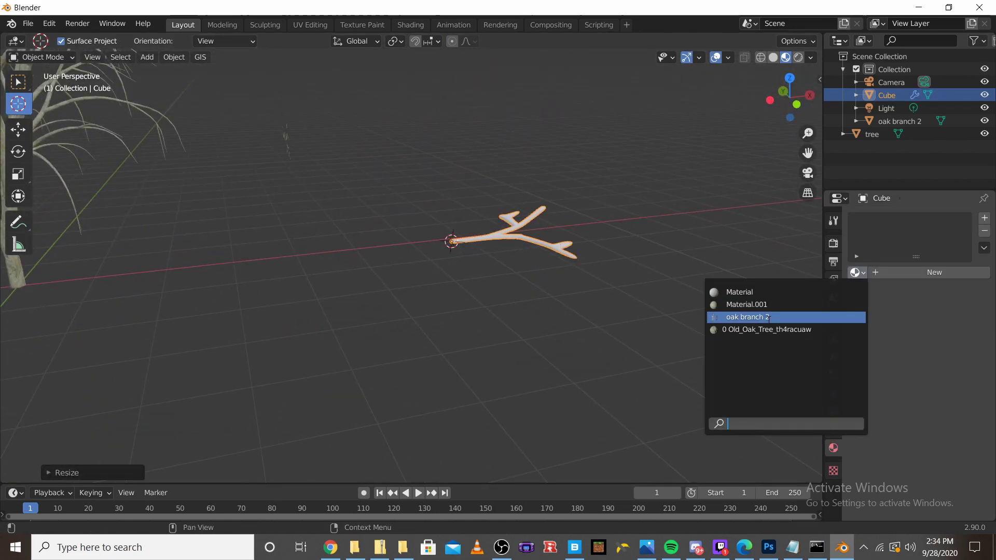
{"action": "left_click", "coordinate": [747, 317]}
Weight paint the forked outer part of the branch with the Add brush at weight 1.000 and return to Object Mode.
{"action": "scroll", "coordinate": [582, 235], "scroll_direction": "up", "scroll_amount": 4}
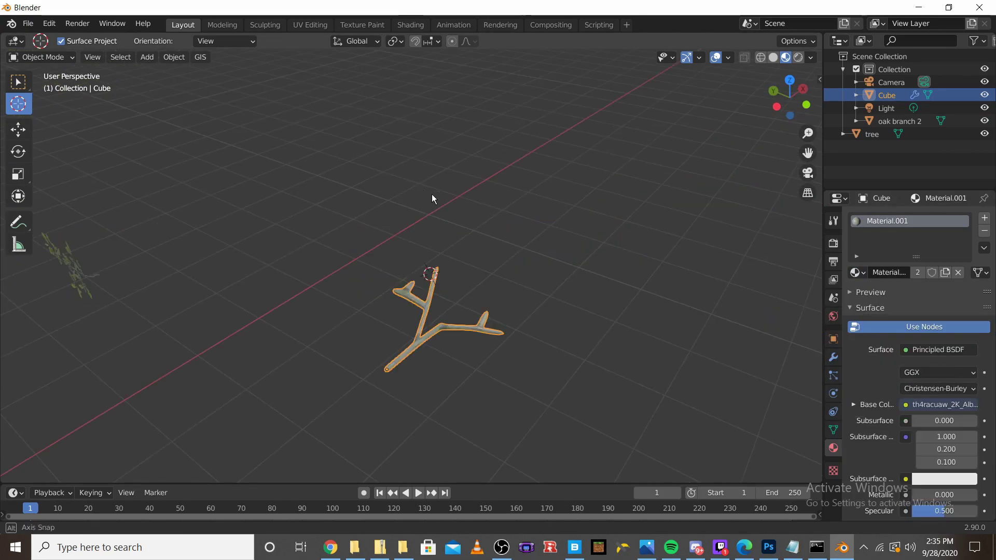
{"action": "middle_click_drag", "start_coordinate": [431, 197], "coordinate": [357, 200]}
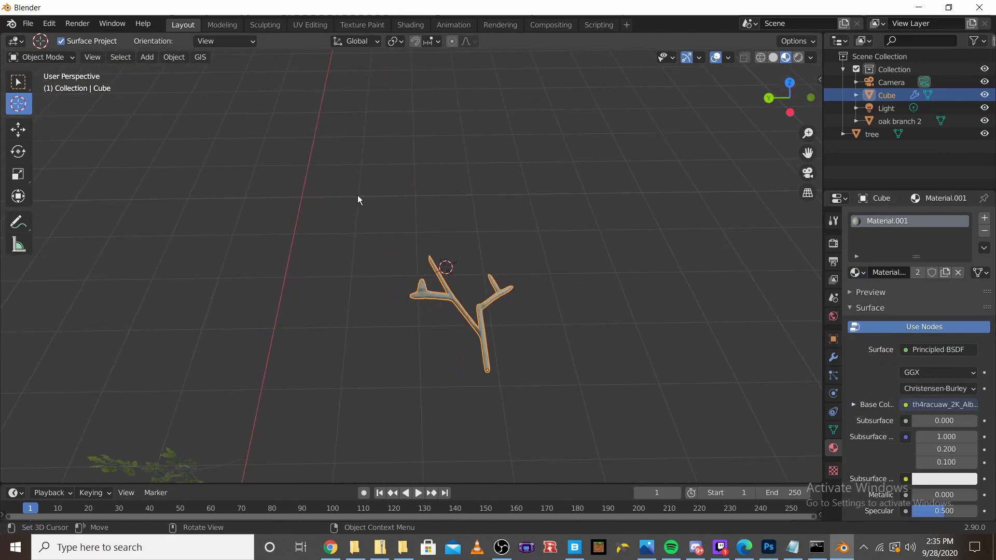
{"action": "left_click", "coordinate": [35, 55]}
{"action": "left_click", "coordinate": [37, 127]}
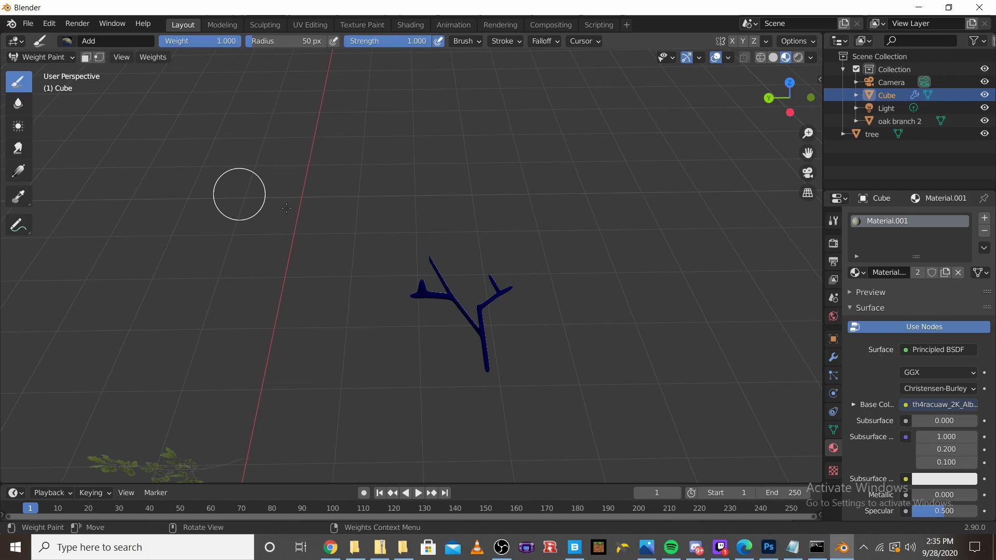
{"action": "mouse_move", "coordinate": [435, 234]}
{"action": "left_mouse_down"}
{"action": "mouse_move", "coordinate": [407, 303]}
{"action": "mouse_move", "coordinate": [477, 263]}
{"action": "mouse_move", "coordinate": [508, 297]}
{"action": "left_mouse_up"}
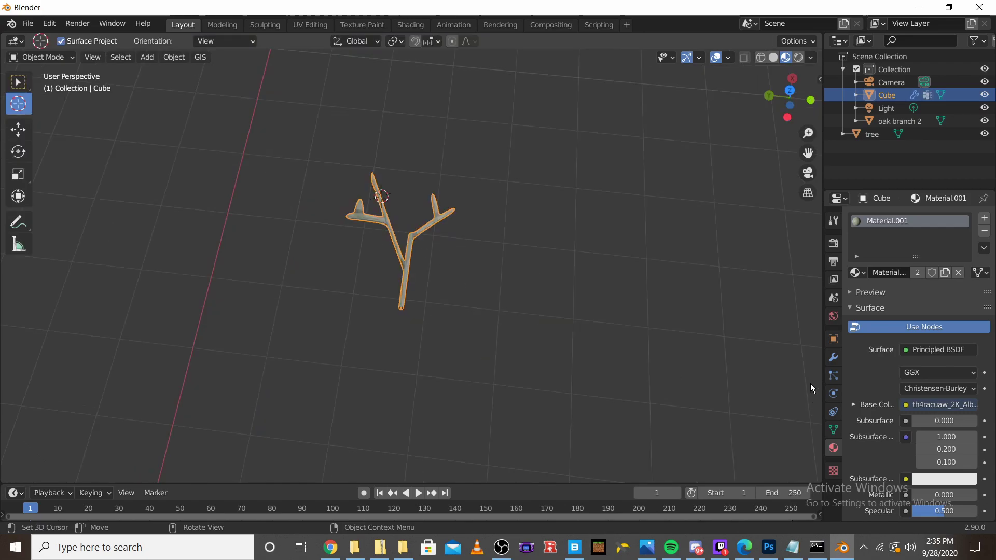
Add a particle system to the branch, set its type to Hair and enable the Advanced options.
{"action": "left_click", "coordinate": [984, 232]}
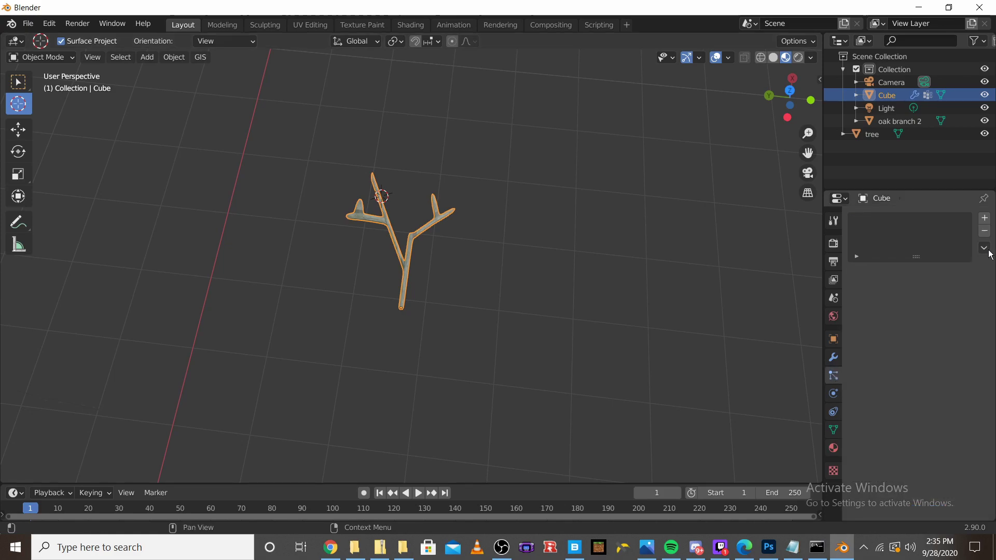
{"action": "left_click", "coordinate": [985, 220]}
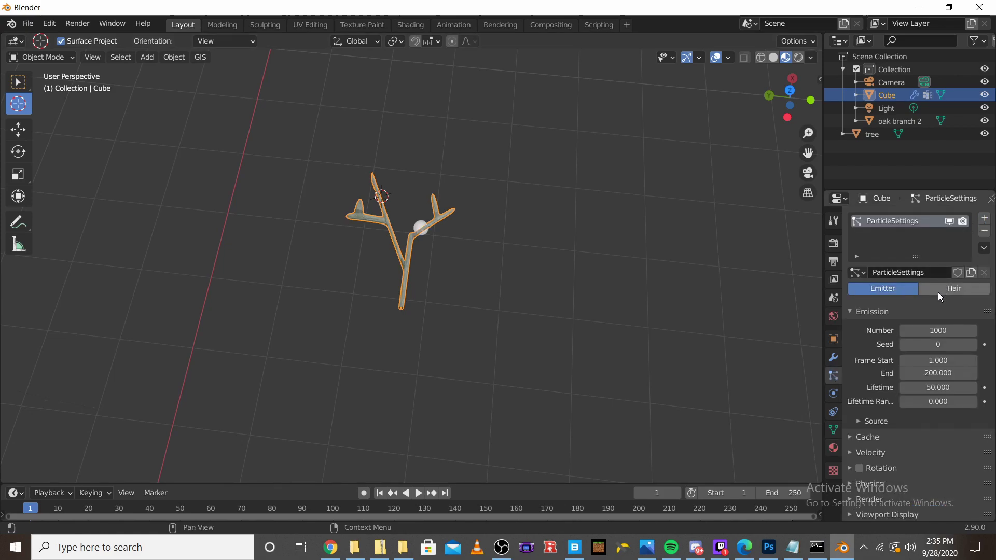
{"action": "left_click", "coordinate": [955, 291]}
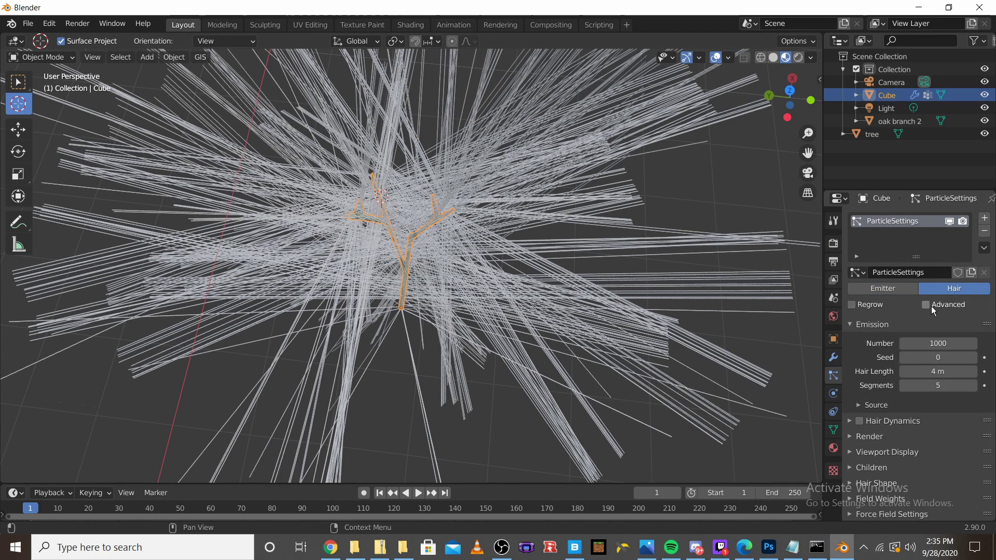
{"action": "left_click", "coordinate": [926, 305]}
Set the hair particles' density vertex group to the painted group named Group.
{"action": "scroll", "coordinate": [898, 329], "scroll_direction": "down", "scroll_amount": 5}
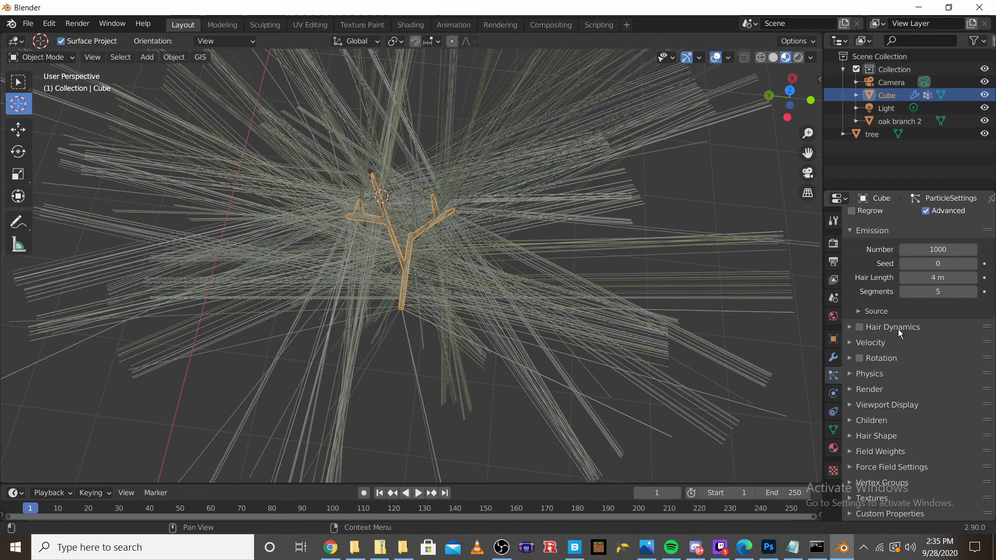
{"action": "left_click", "coordinate": [851, 478]}
{"action": "scroll", "coordinate": [861, 467], "scroll_direction": "down", "scroll_amount": 6}
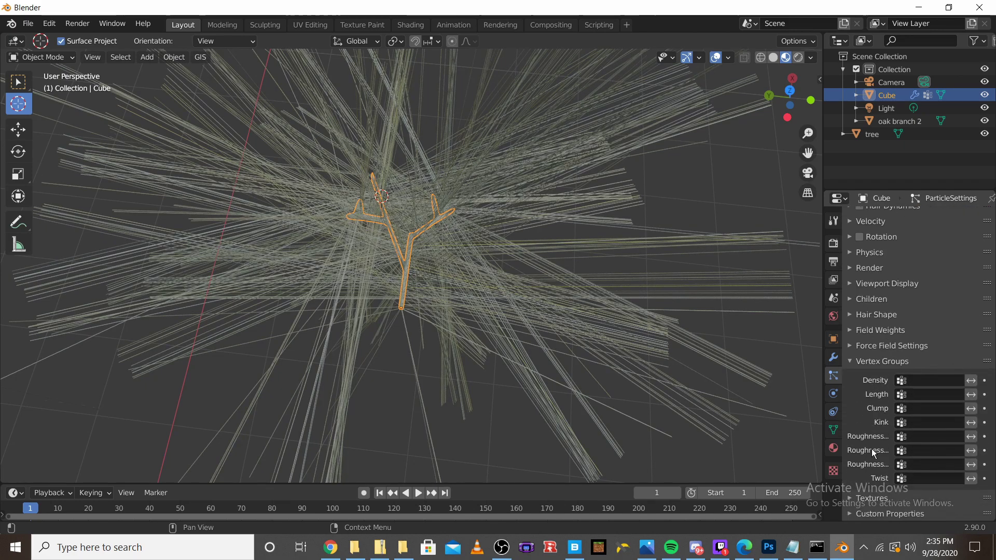
{"action": "left_click", "coordinate": [925, 386]}
{"action": "left_click", "coordinate": [882, 398]}
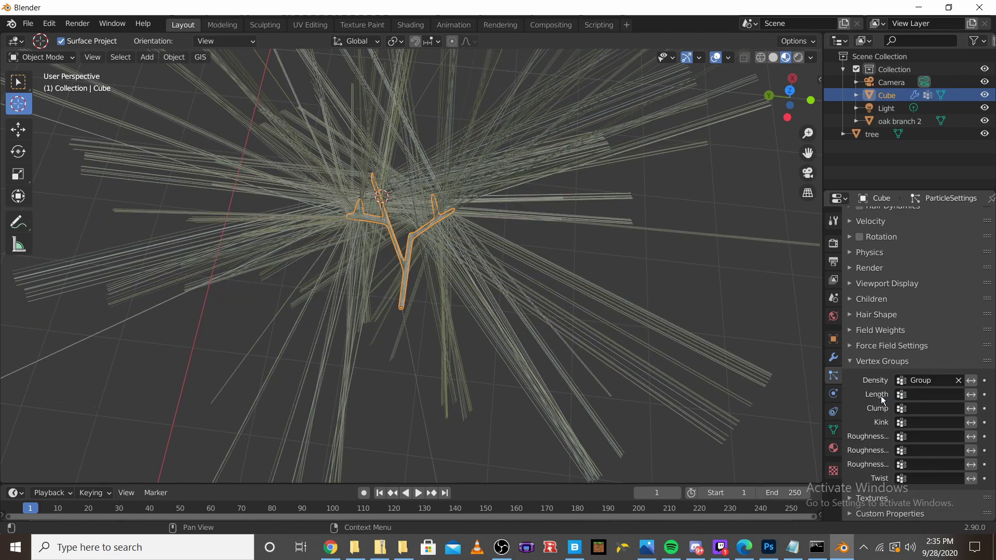
Render the branch's hair particles as Object, using oak branch 2 as the instance object.
{"action": "scroll", "coordinate": [924, 319], "scroll_direction": "up", "scroll_amount": 3}
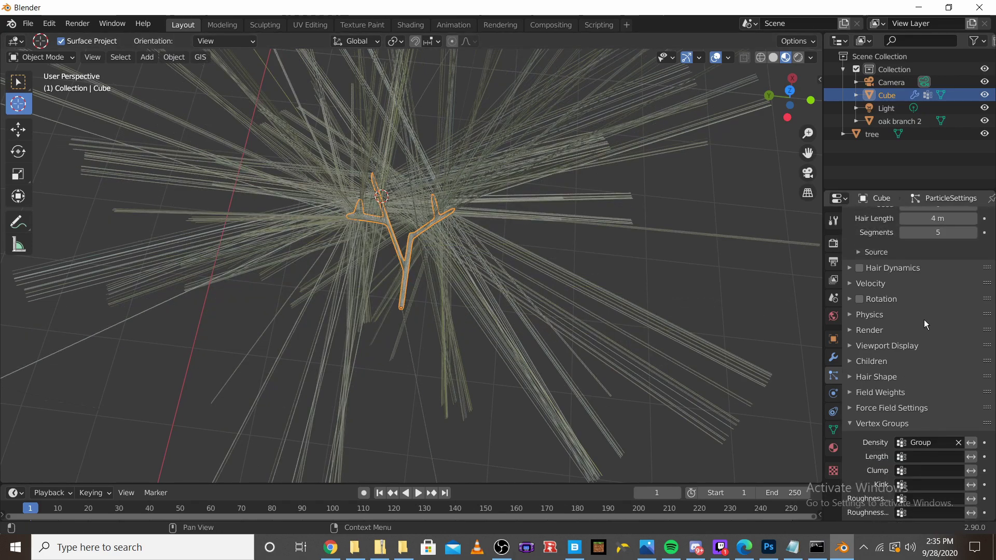
{"action": "left_click", "coordinate": [851, 329]}
{"action": "middle_click_drag", "start_coordinate": [638, 289], "coordinate": [536, 282]}
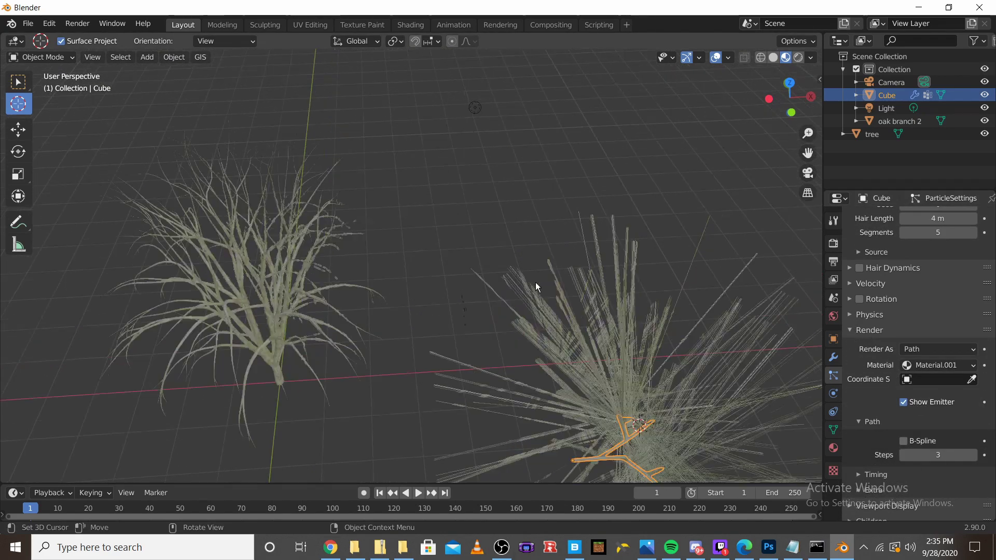
{"action": "scroll", "coordinate": [535, 282], "scroll_direction": "up", "scroll_amount": 3}
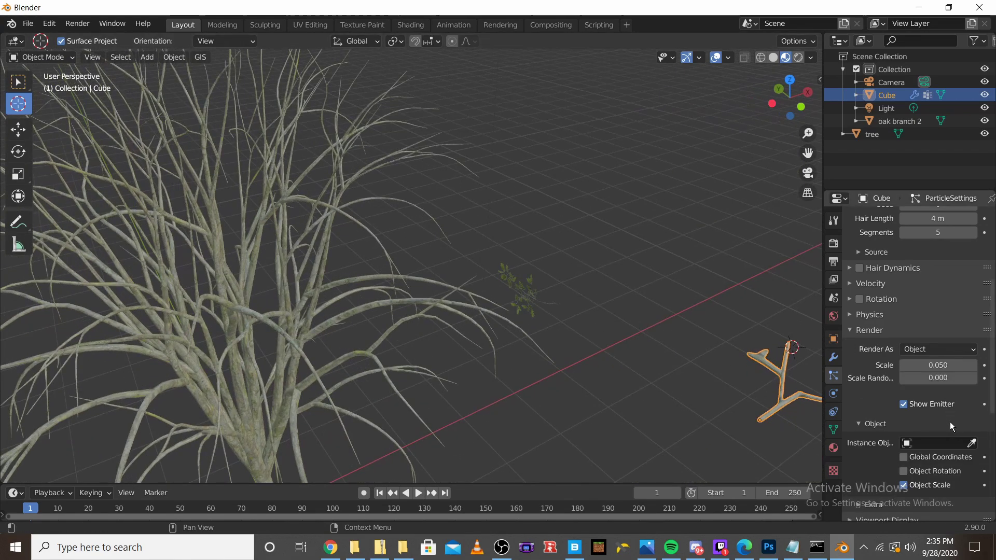
{"action": "left_click", "coordinate": [972, 443]}
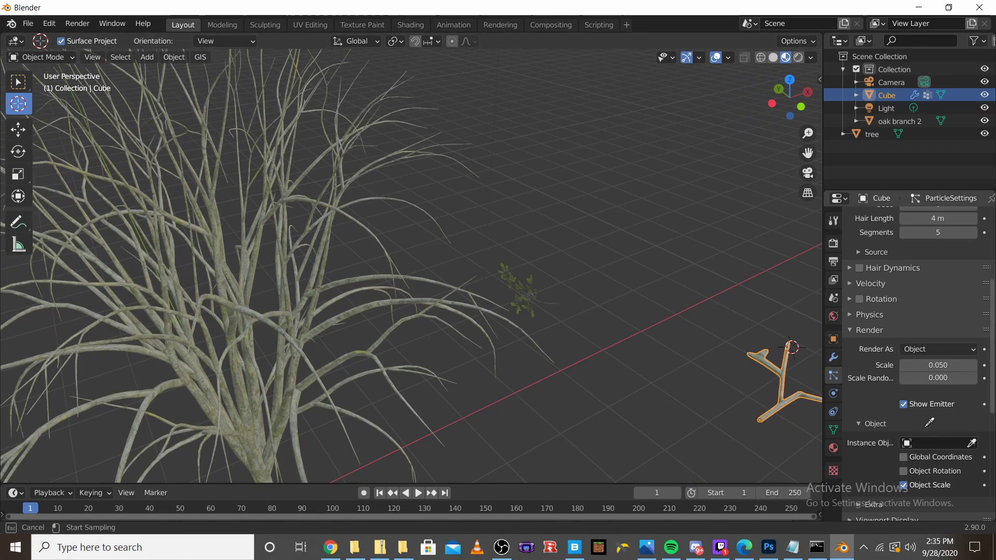
{"action": "left_click", "coordinate": [525, 294]}
Set the leaf instances' render scale to 0.140 and their scale randomness to 1.000.
{"action": "middle_click_drag", "start_coordinate": [654, 281], "coordinate": [608, 316]}
{"action": "middle_click_drag", "start_coordinate": [608, 317], "coordinate": [525, 266], "text": "shift"}
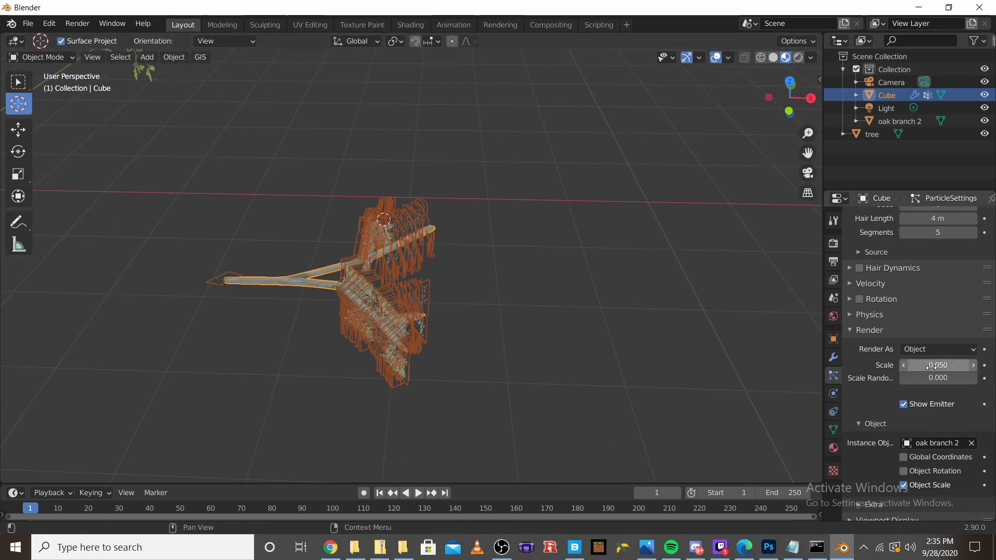
{"action": "left_click_drag", "start_coordinate": [944, 365], "coordinate": [978, 382]}
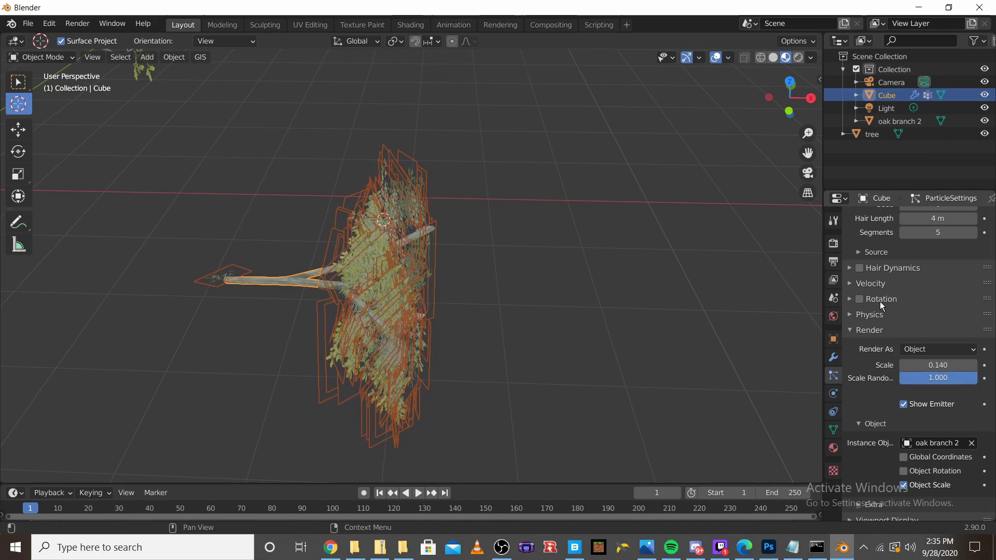
Turn off Even Distribution in the branch particles' emission source and set the distribution to Random.
{"action": "scroll", "coordinate": [875, 306], "scroll_direction": "up", "scroll_amount": 2}
{"action": "scroll", "coordinate": [895, 357], "scroll_direction": "up", "scroll_amount": 4}
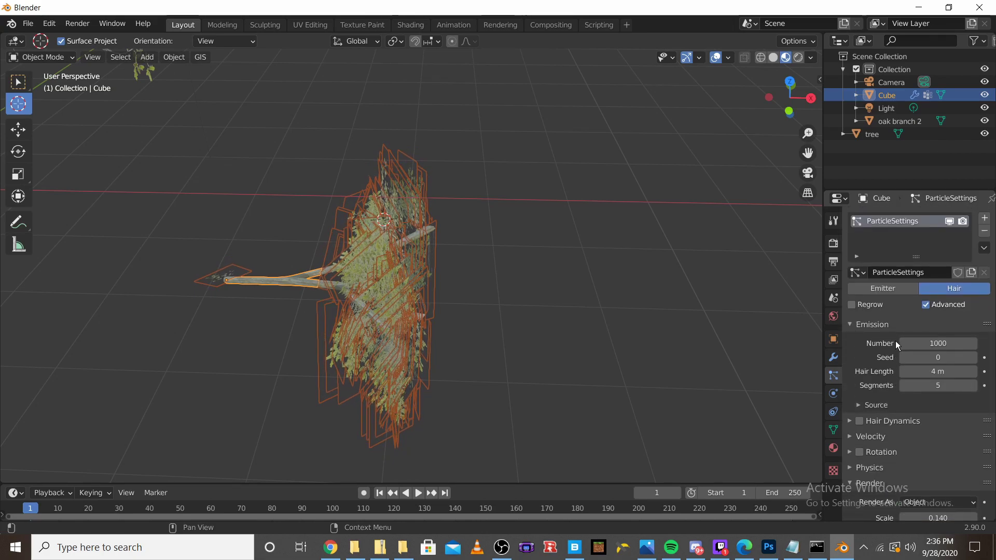
{"action": "left_click", "coordinate": [874, 404]}
{"action": "scroll", "coordinate": [901, 389], "scroll_direction": "down", "scroll_amount": 5}
{"action": "left_click", "coordinate": [903, 377]}
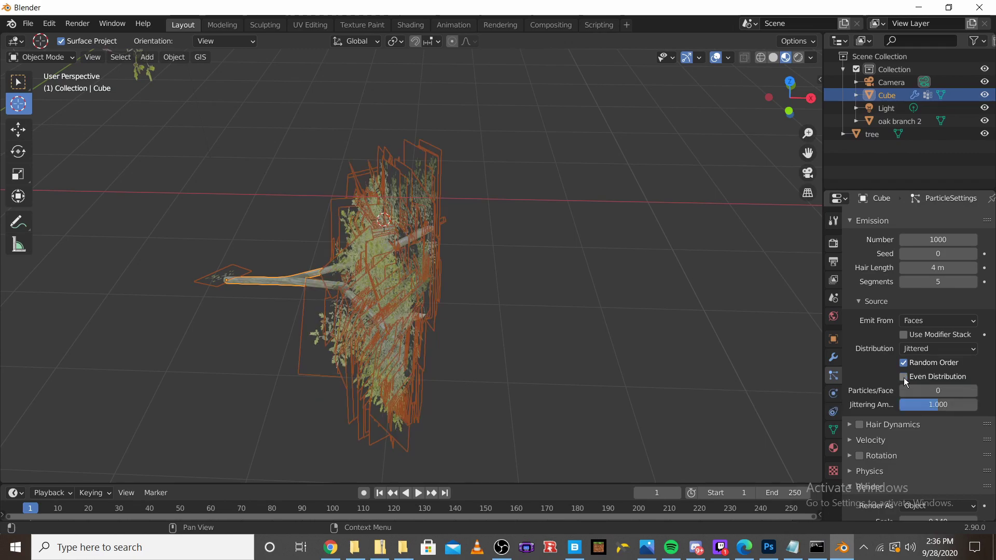
{"action": "left_click", "coordinate": [921, 348]}
{"action": "left_click", "coordinate": [922, 378]}
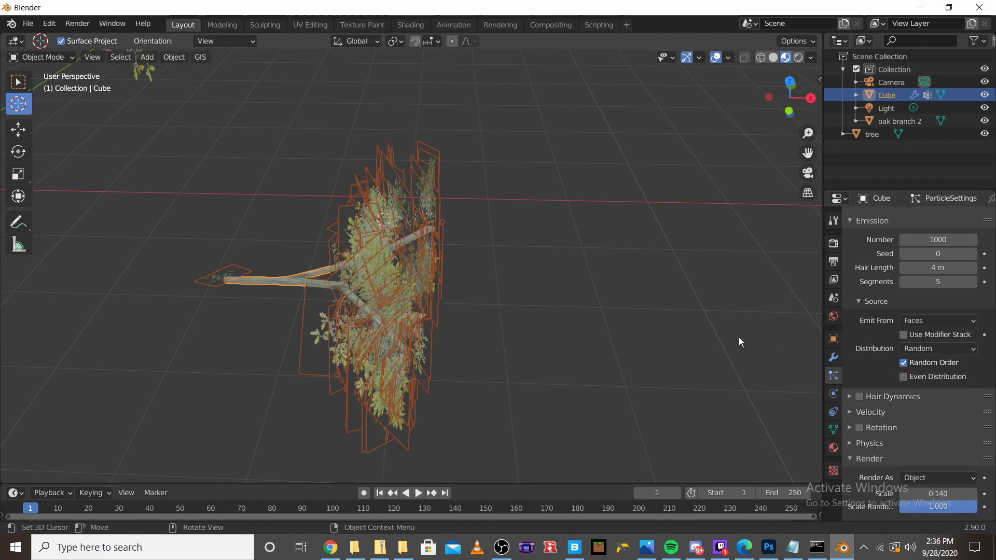
Enable particle rotation with phase 1.000, randomize phase 2.000 and randomize 0.375.
{"action": "scroll", "coordinate": [925, 369], "scroll_direction": "down", "scroll_amount": 3}
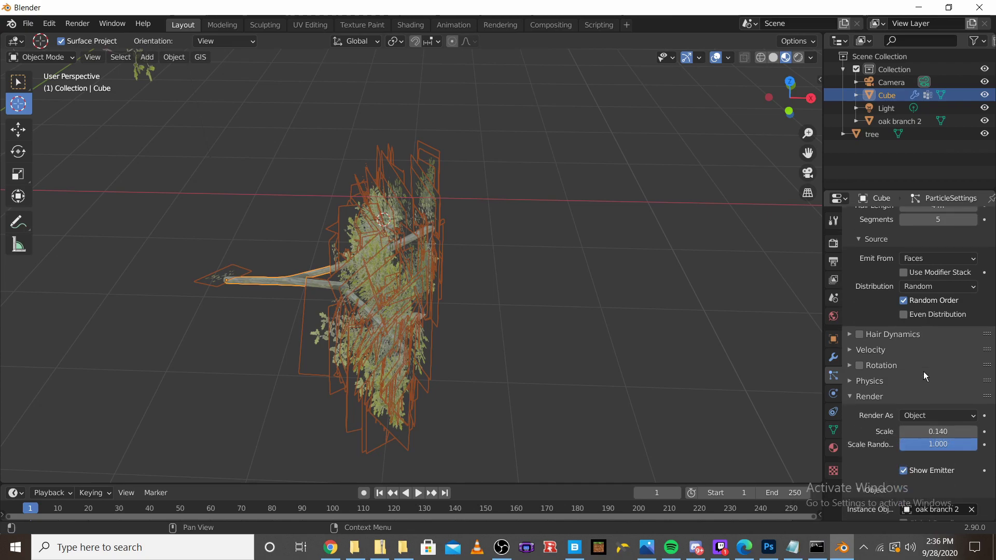
{"action": "left_click", "coordinate": [859, 365]}
{"action": "left_click", "coordinate": [850, 365]}
{"action": "scroll", "coordinate": [896, 358], "scroll_direction": "down", "scroll_amount": 3}
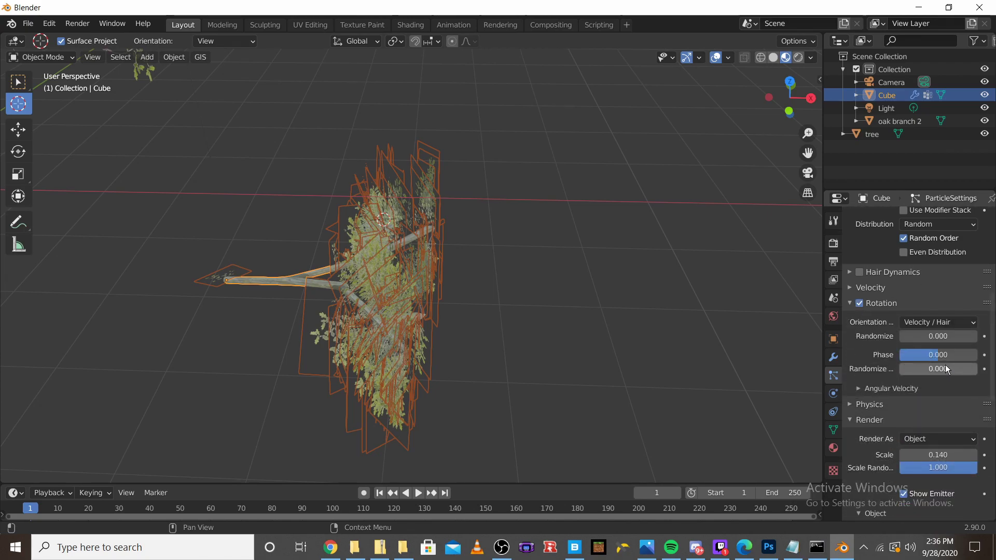
{"action": "left_click_drag", "start_coordinate": [938, 355], "coordinate": [975, 354]}
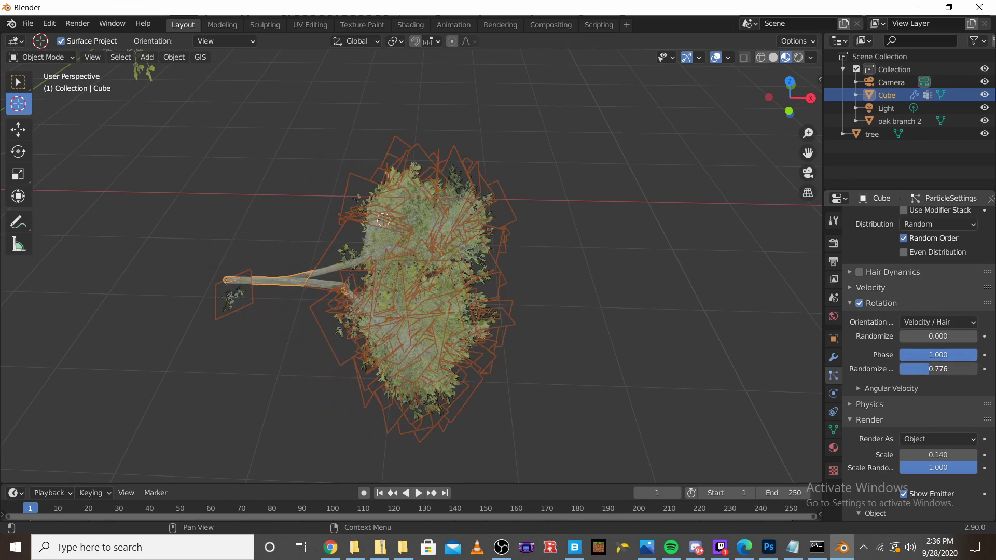
{"action": "left_click_drag", "start_coordinate": [929, 369], "coordinate": [977, 369]}
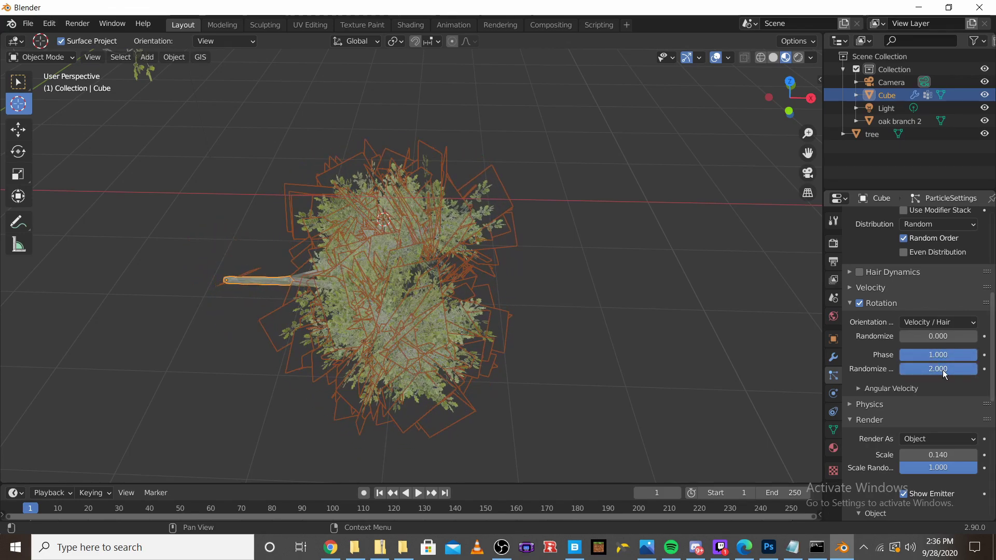
{"action": "middle_click_drag", "start_coordinate": [778, 337], "coordinate": [686, 339]}
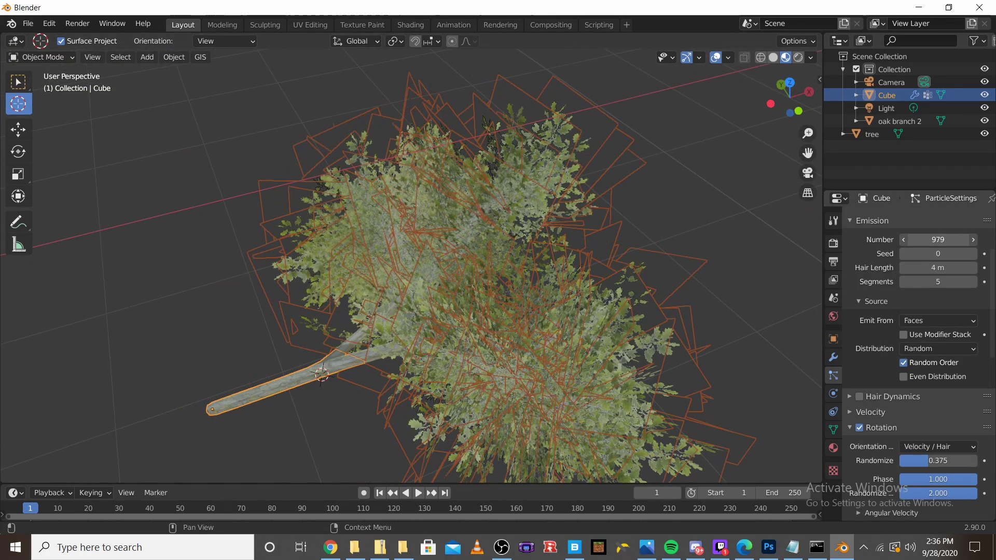
Reduce the branch's particle number to 80 and set the leaf instances' render scale to 0.270.
{"action": "left_click_drag", "start_coordinate": [938, 240], "coordinate": [889, 240]}
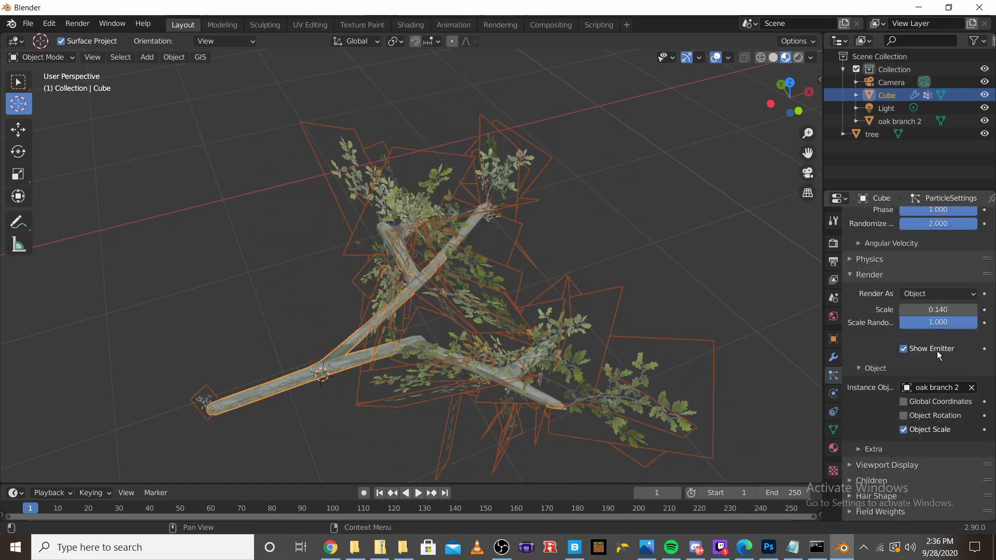
{"action": "left_click_drag", "start_coordinate": [937, 309], "coordinate": [954, 310]}
{"action": "scroll", "coordinate": [586, 257], "scroll_direction": "down", "scroll_amount": 8}
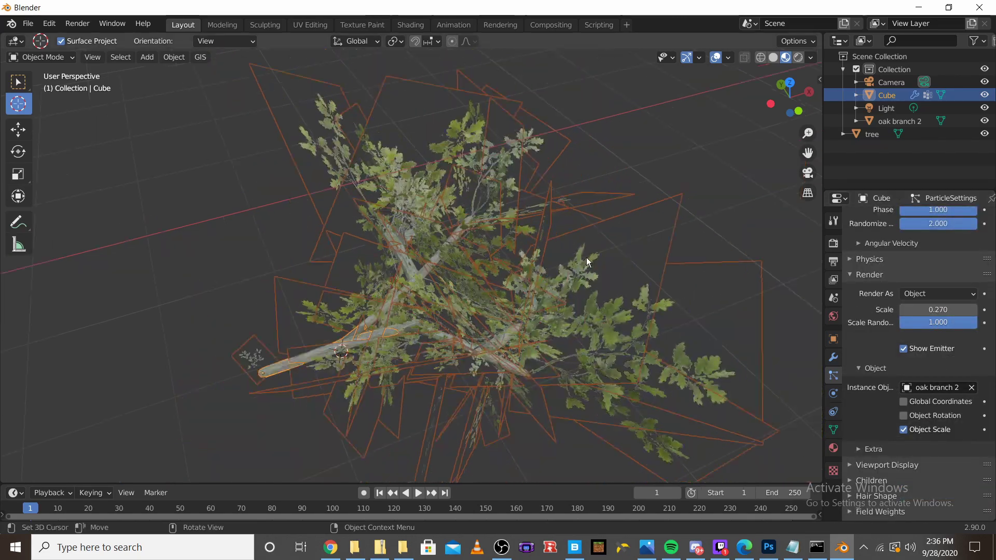
Convert the branch's particle system modifier so the leaf instances become real objects.
{"action": "middle_click_drag", "start_coordinate": [565, 246], "coordinate": [493, 191]}
{"action": "scroll", "coordinate": [477, 200], "scroll_direction": "up", "scroll_amount": 6}
{"action": "scroll", "coordinate": [494, 191], "scroll_direction": "up", "scroll_amount": 4}
{"action": "scroll", "coordinate": [838, 363], "scroll_direction": "up", "scroll_amount": 1}
{"action": "left_click", "coordinate": [839, 364]}
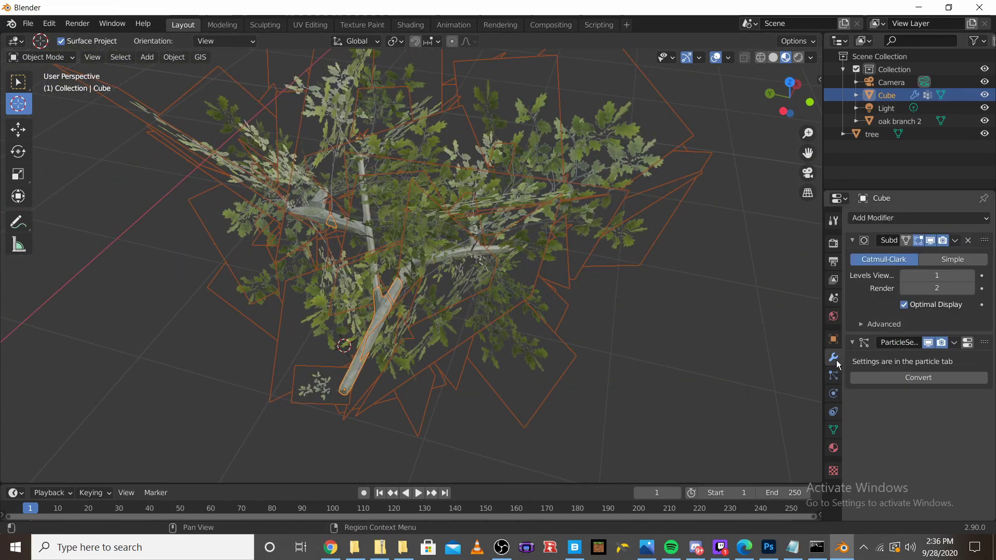
{"action": "left_click", "coordinate": [908, 378]}
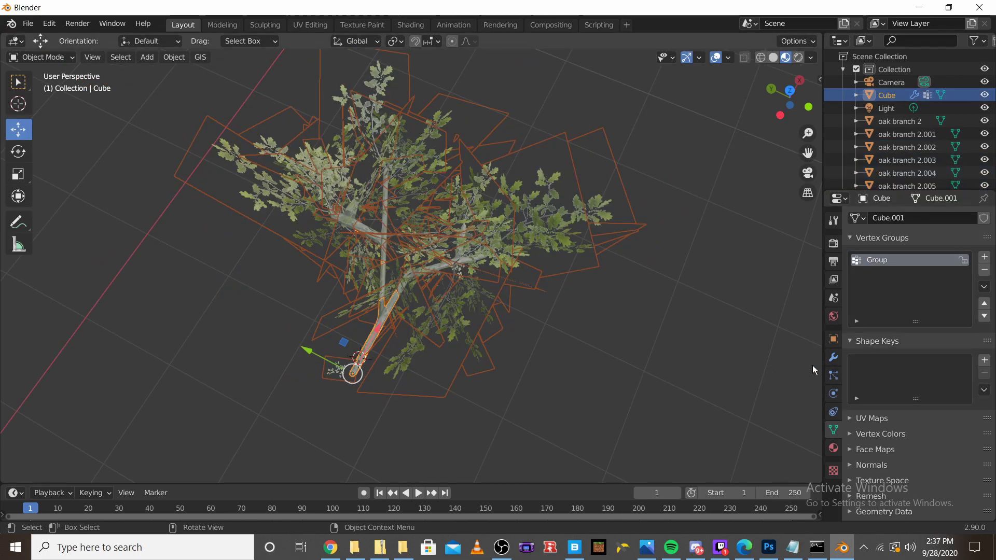
Remove the original particle system from the branch object.
{"action": "left_click", "coordinate": [833, 375]}
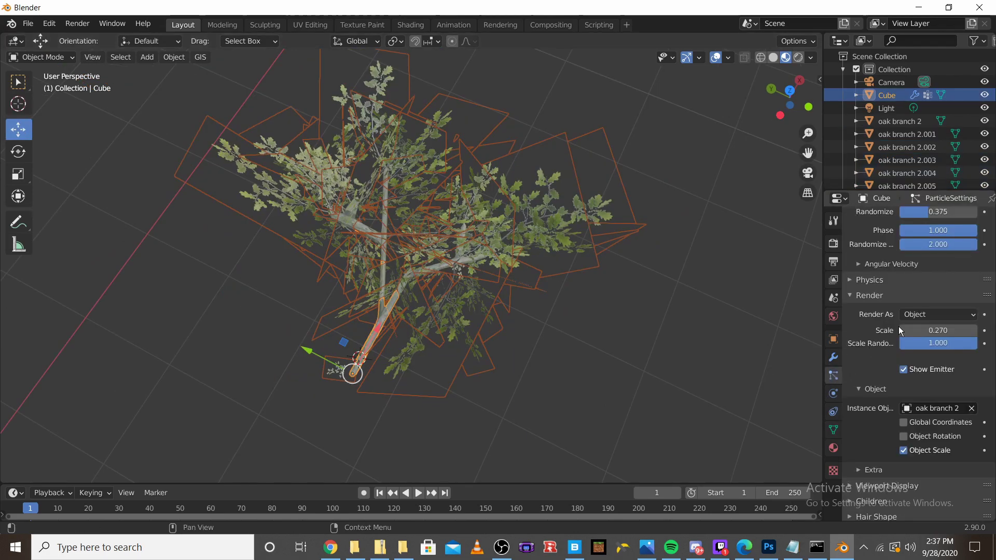
{"action": "scroll", "coordinate": [945, 269], "scroll_direction": "up", "scroll_amount": 10}
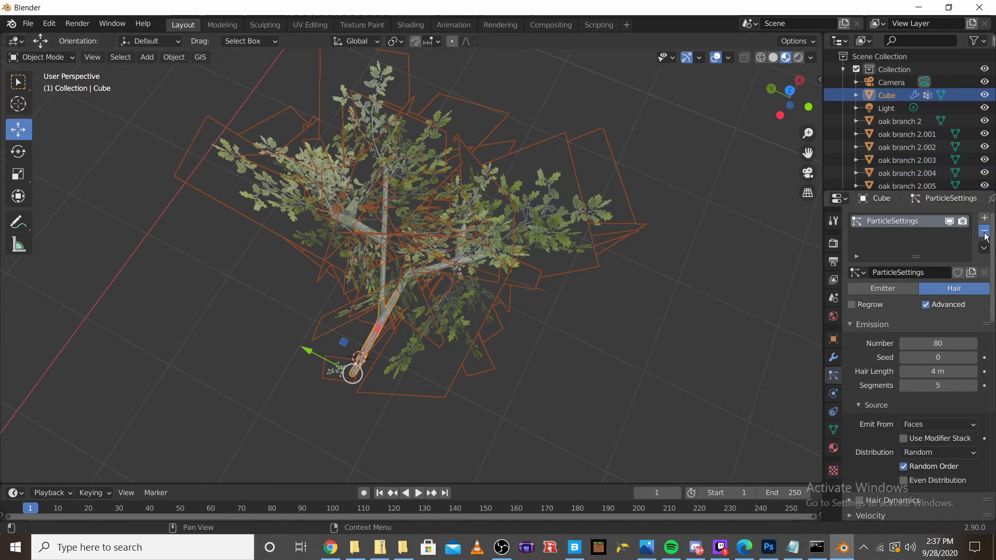
{"action": "left_click", "coordinate": [984, 231]}
Select the branch together with its converted leaf planes and join them into one object.
{"action": "scroll", "coordinate": [413, 340], "scroll_direction": "down", "scroll_amount": 4}
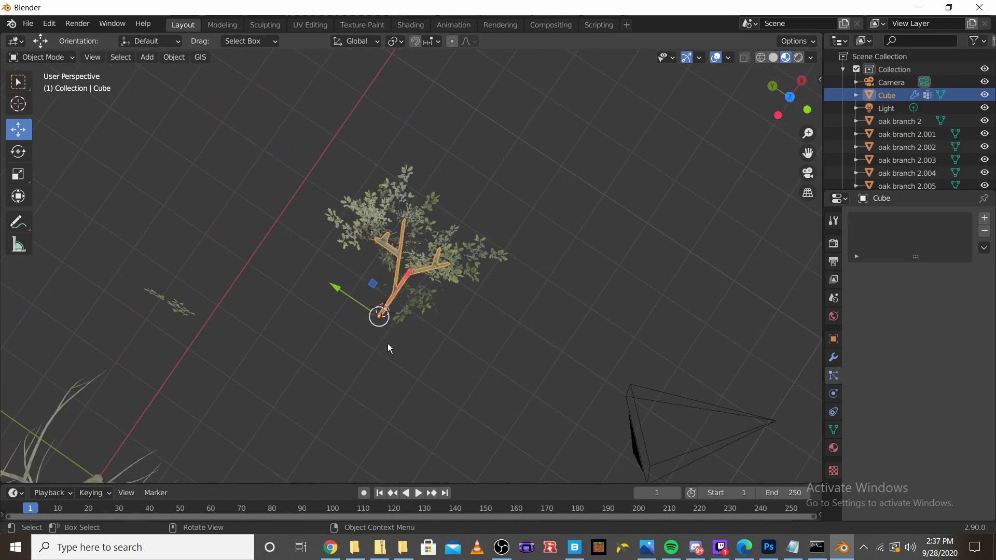
{"action": "key", "text": "b"}
{"action": "left_click_drag", "start_coordinate": [302, 157], "coordinate": [546, 365]}
{"action": "scroll", "coordinate": [519, 347], "scroll_direction": "up", "scroll_amount": 4}
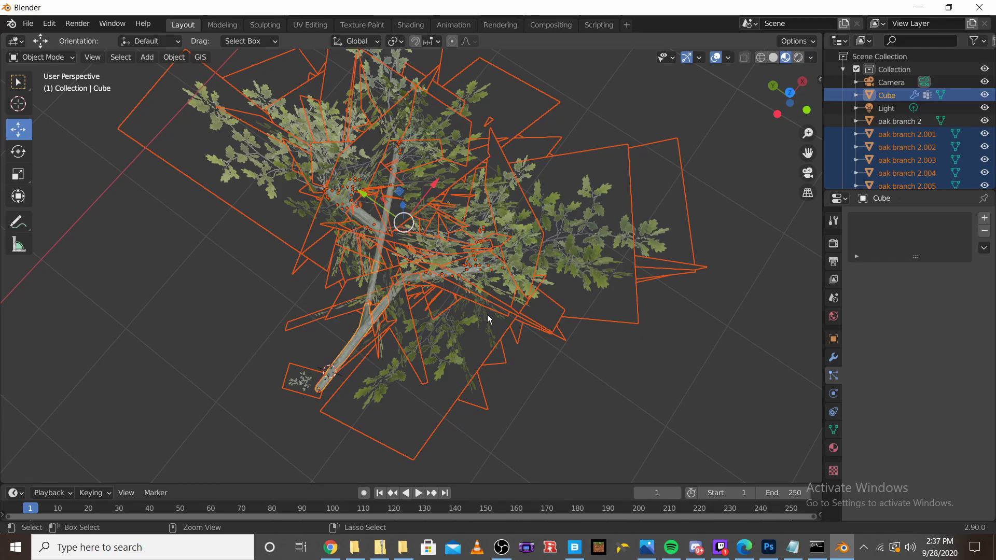
{"action": "key", "text": "ctrl+j"}
Select the tree trunk object and add a particle system to it.
{"action": "middle_click_drag", "start_coordinate": [435, 311], "coordinate": [638, 233]}
{"action": "scroll", "coordinate": [538, 246], "scroll_direction": "down", "scroll_amount": 6}
{"action": "middle_click_drag", "start_coordinate": [538, 246], "coordinate": [648, 220]}
{"action": "scroll", "coordinate": [649, 220], "scroll_direction": "up", "scroll_amount": 8}
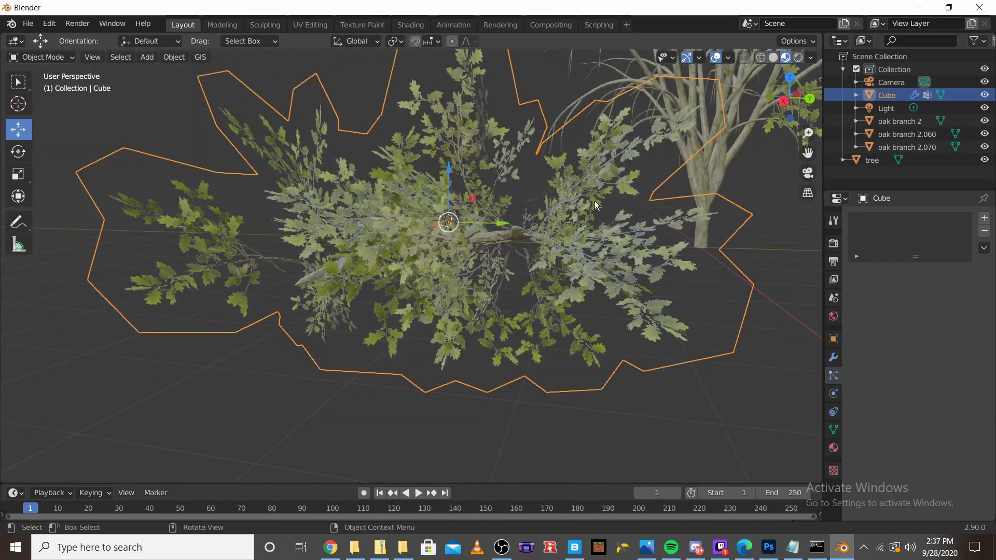
{"action": "middle_click_drag", "start_coordinate": [595, 205], "coordinate": [363, 155]}
{"action": "scroll", "coordinate": [580, 196], "scroll_direction": "down", "scroll_amount": 5}
{"action": "left_click", "coordinate": [332, 121]}
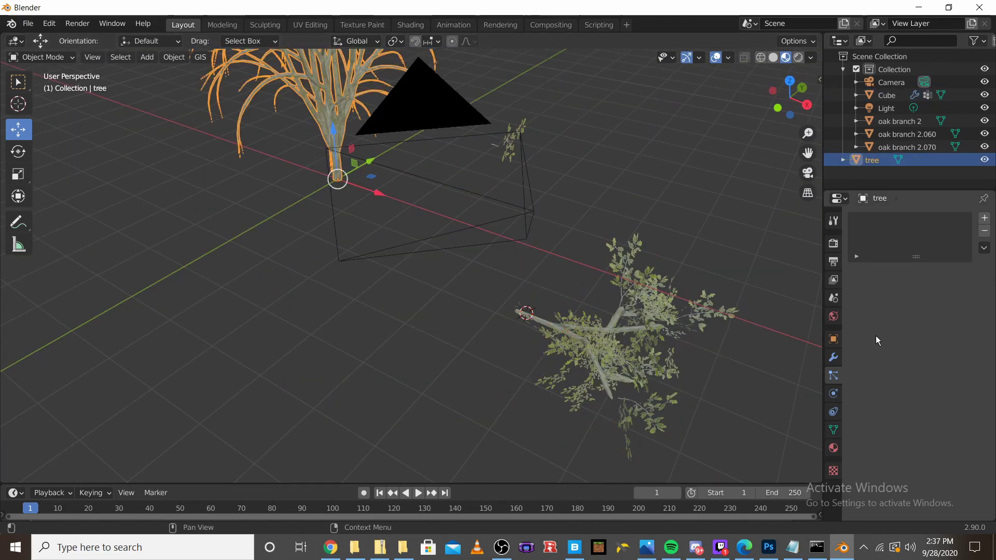
{"action": "left_click", "coordinate": [985, 218]}
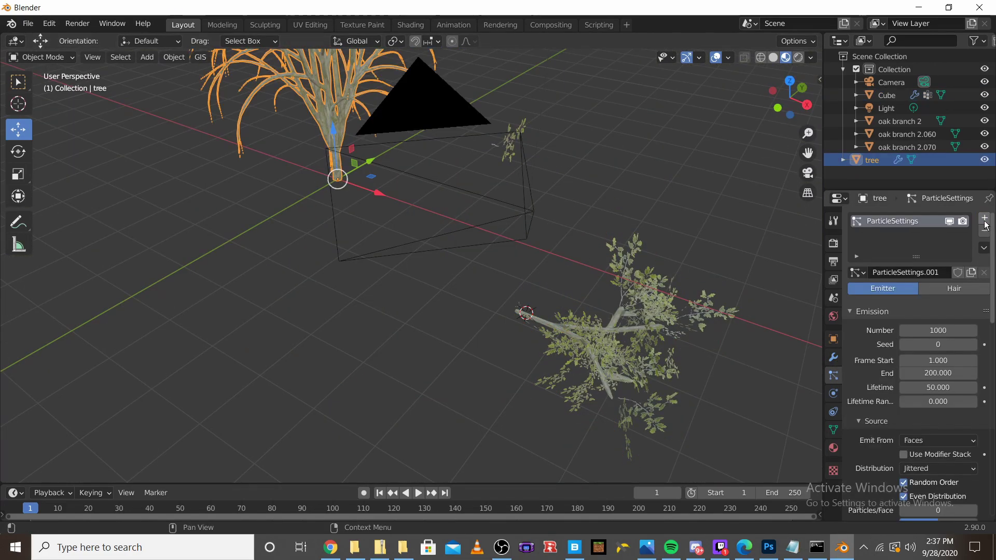
Weight paint the tree's outer branches with the Add brush at weight 1.000 and return to Object Mode.
{"action": "middle_click_drag", "start_coordinate": [471, 214], "coordinate": [345, 239], "text": "shift"}
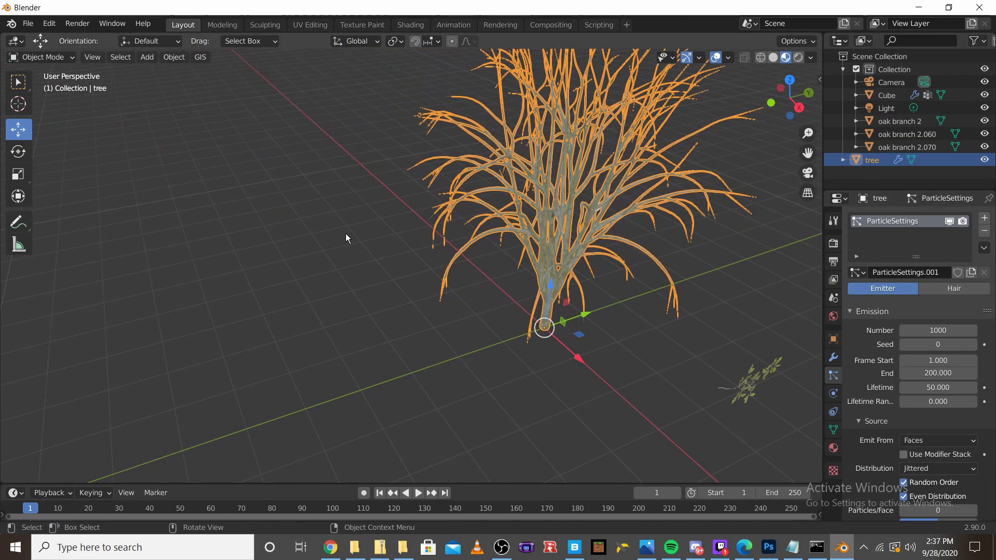
{"action": "left_click", "coordinate": [40, 57]}
{"action": "left_click", "coordinate": [39, 128]}
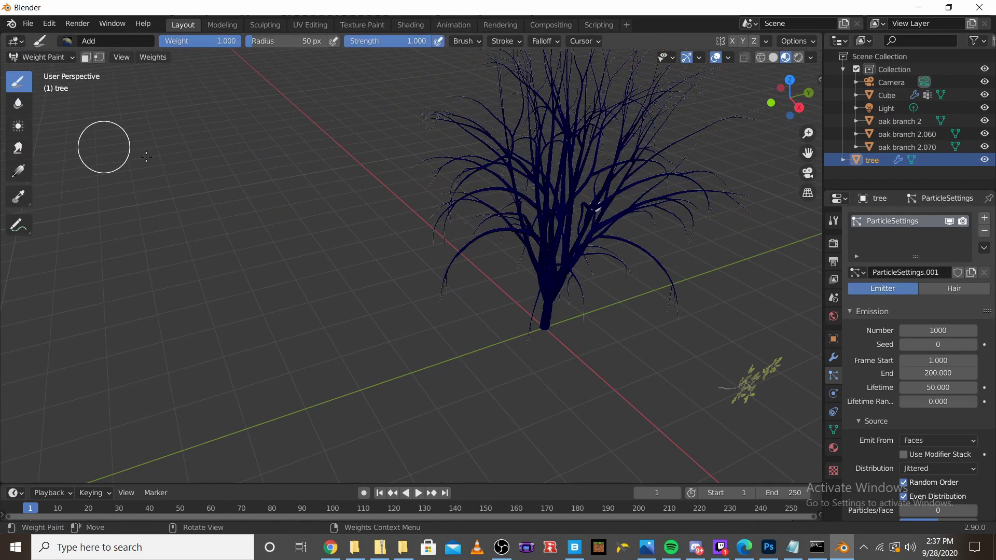
{"action": "scroll", "coordinate": [456, 205], "scroll_direction": "down", "scroll_amount": 2}
{"action": "middle_click_drag", "start_coordinate": [457, 205], "coordinate": [555, 137]}
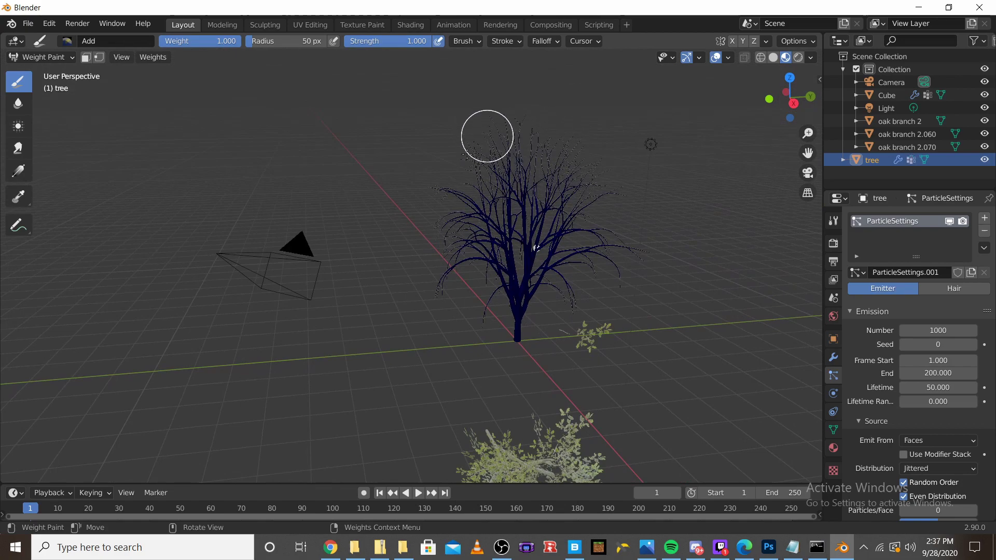
{"action": "left_click_drag", "start_coordinate": [487, 136], "coordinate": [480, 200]}
{"action": "middle_click_drag", "start_coordinate": [460, 230], "coordinate": [430, 187]}
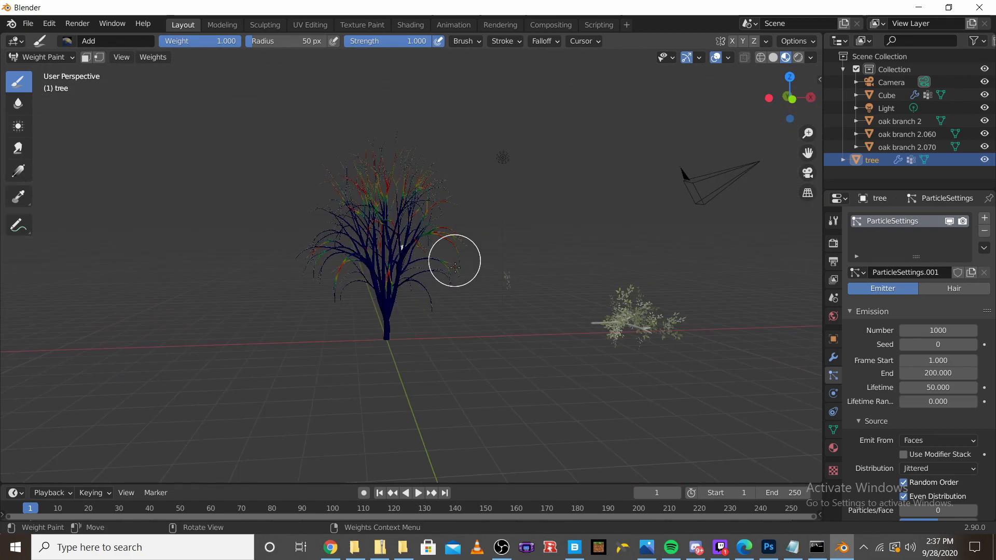
{"action": "scroll", "coordinate": [422, 294], "scroll_direction": "up", "scroll_amount": 3}
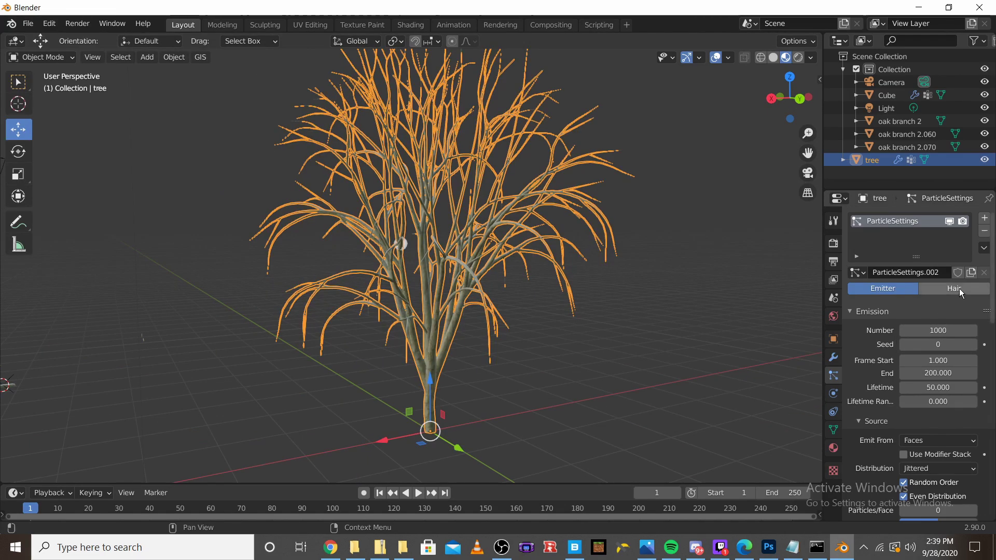
Set the tree's particle type to Hair and its density vertex group to Group.
{"action": "left_click", "coordinate": [957, 289]}
{"action": "scroll", "coordinate": [945, 310], "scroll_direction": "down", "scroll_amount": 12}
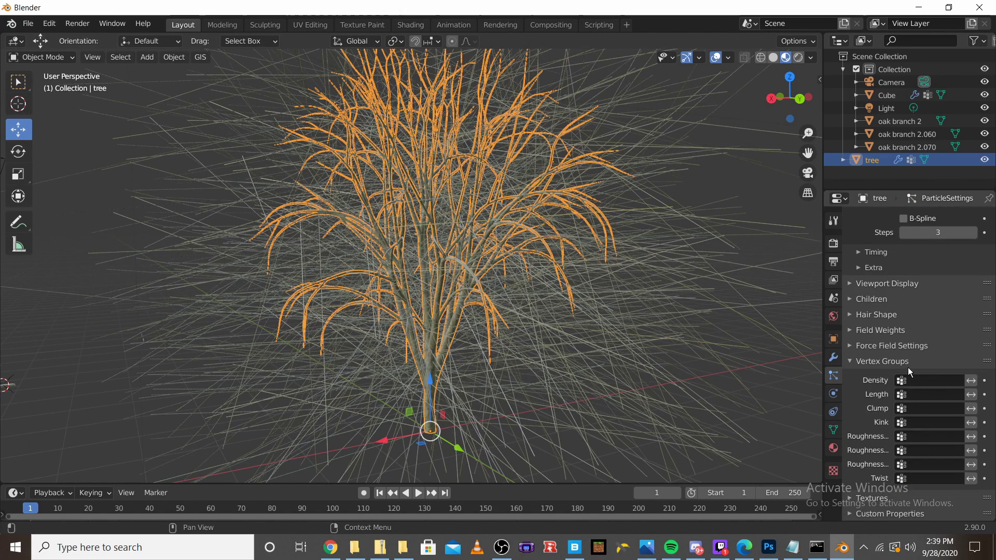
{"action": "left_click", "coordinate": [915, 381]}
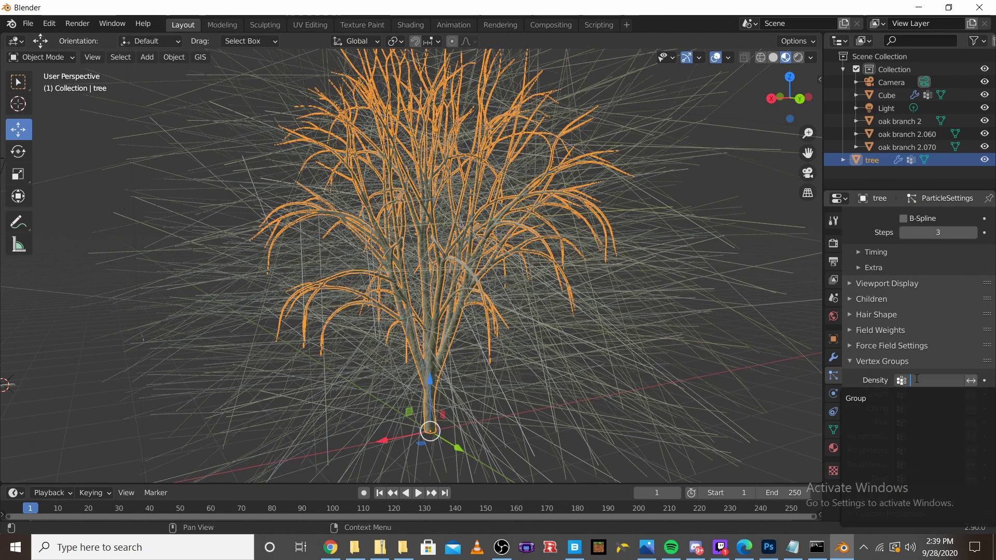
{"action": "left_click", "coordinate": [878, 398]}
Render the tree's hair particles as instances of the leafy branch object at scale 0.080, and raise the scale randomness.
{"action": "scroll", "coordinate": [914, 360], "scroll_direction": "up", "scroll_amount": 5}
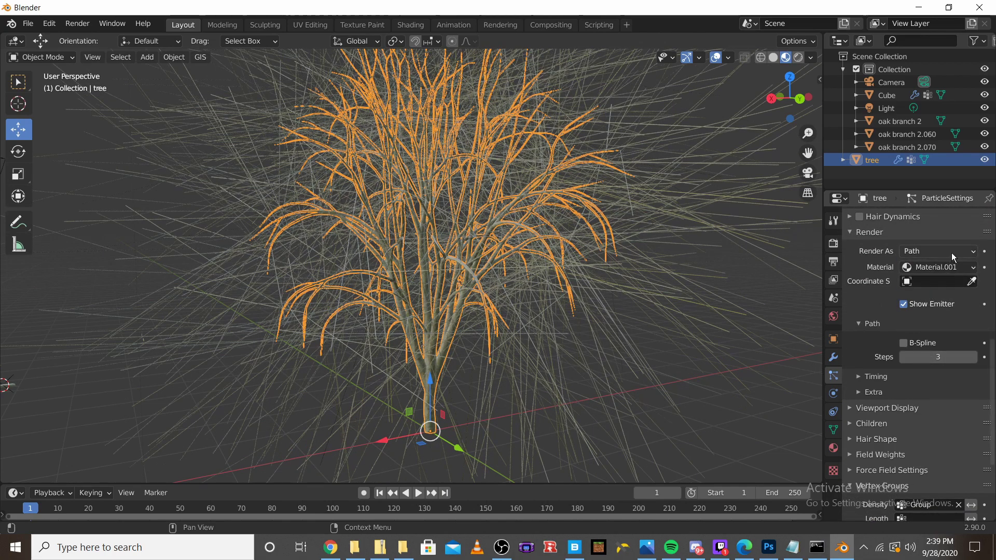
{"action": "left_click", "coordinate": [952, 254]}
{"action": "left_click", "coordinate": [949, 294]}
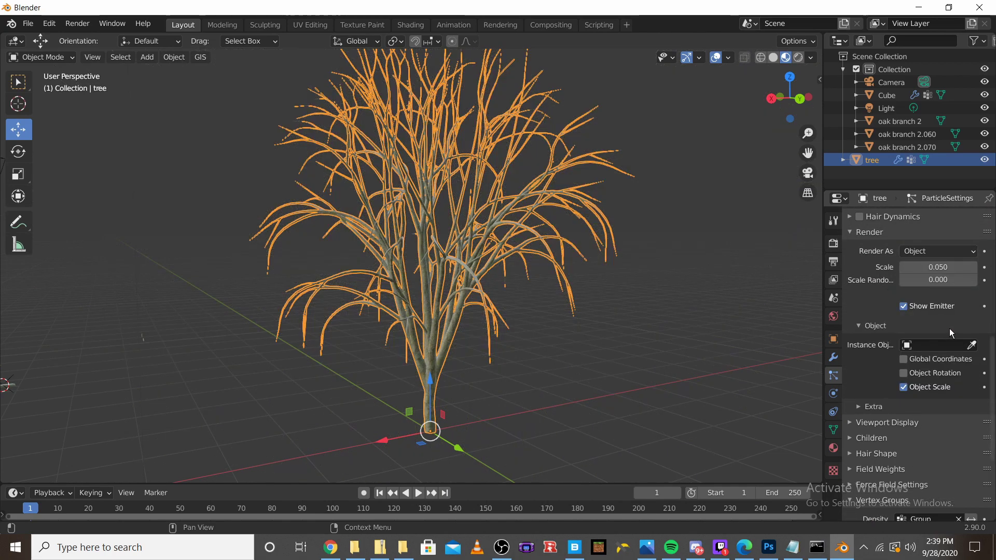
{"action": "left_click", "coordinate": [972, 345]}
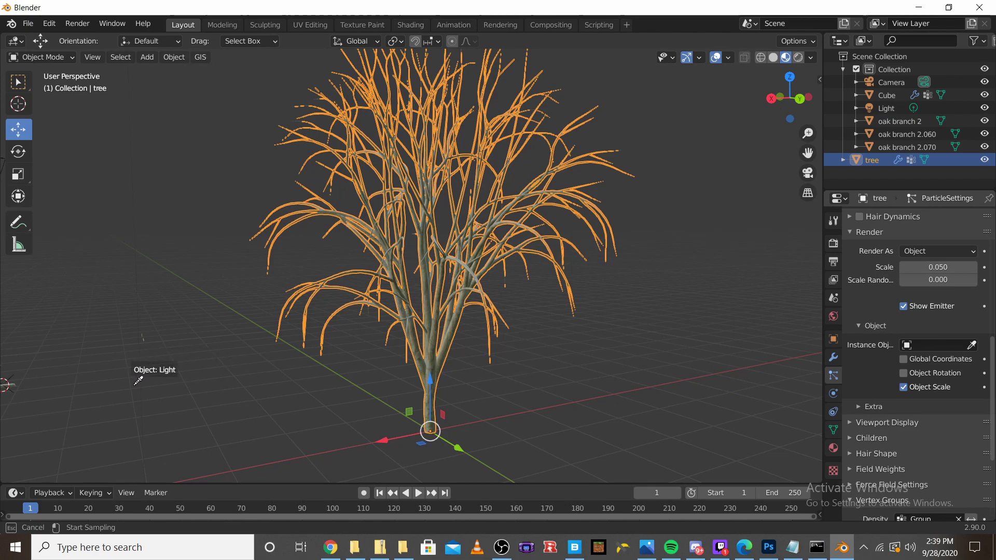
{"action": "left_click", "coordinate": [18, 383]}
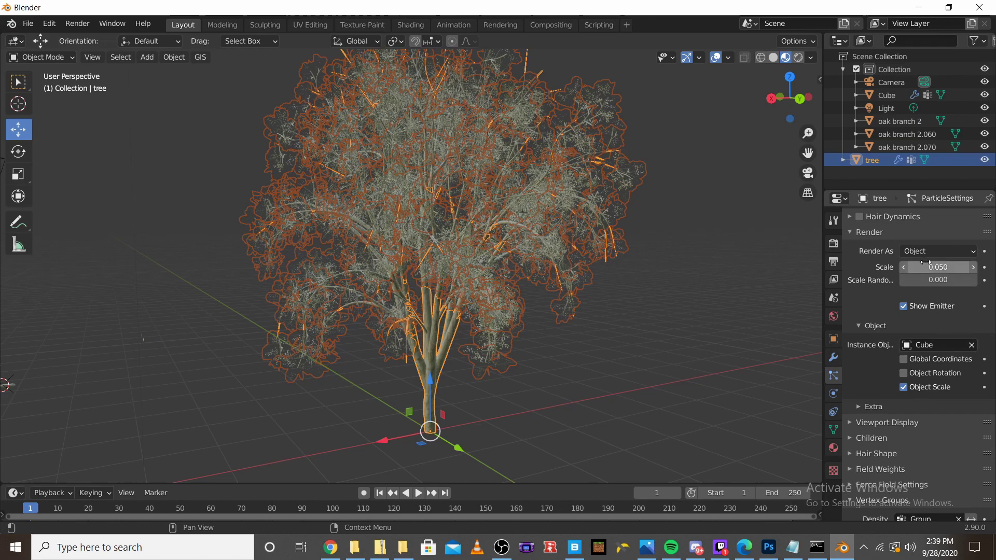
{"action": "left_click_drag", "start_coordinate": [938, 267], "coordinate": [960, 267]}
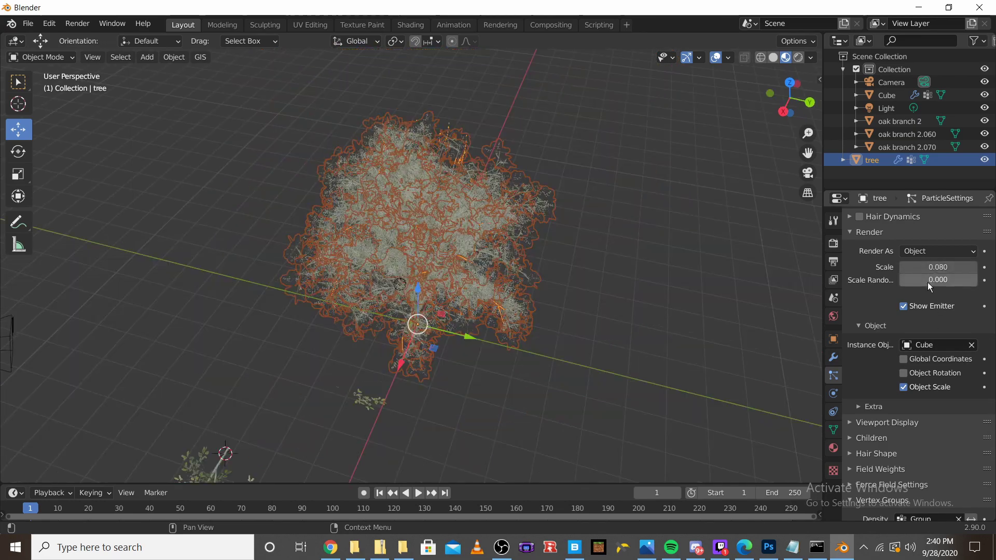
{"action": "left_click_drag", "start_coordinate": [928, 283], "coordinate": [966, 283]}
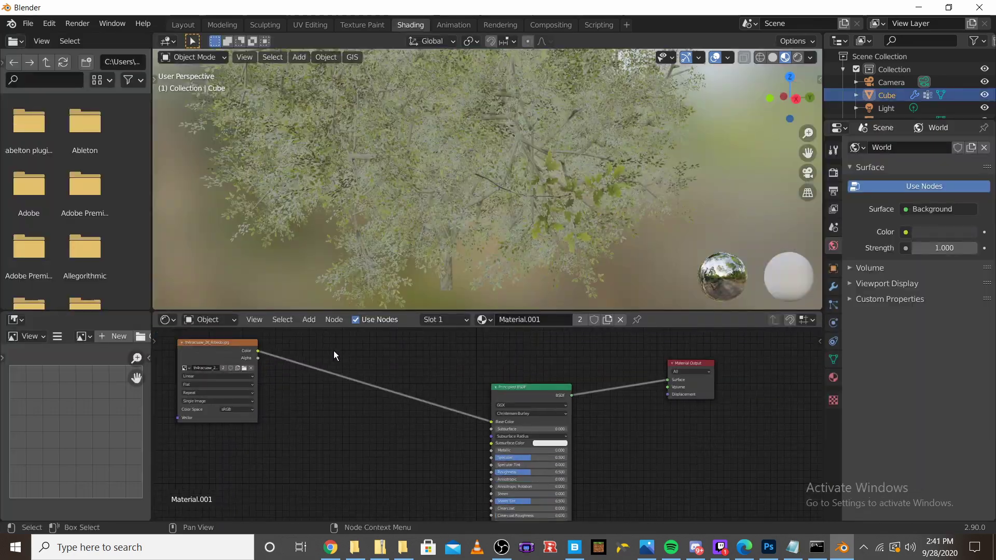
Assign the oak branch 2 material to the branch's Slot 1 and move its image texture node away from the Principled BSDF.
{"action": "scroll", "coordinate": [334, 355], "scroll_direction": "down", "scroll_amount": 1}
{"action": "left_click", "coordinate": [482, 320]}
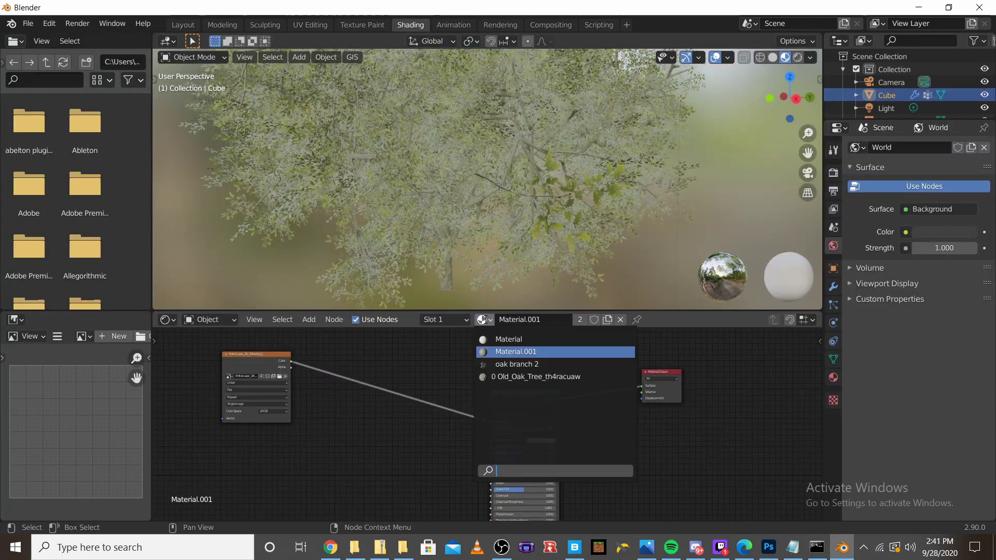
{"action": "left_click", "coordinate": [513, 364]}
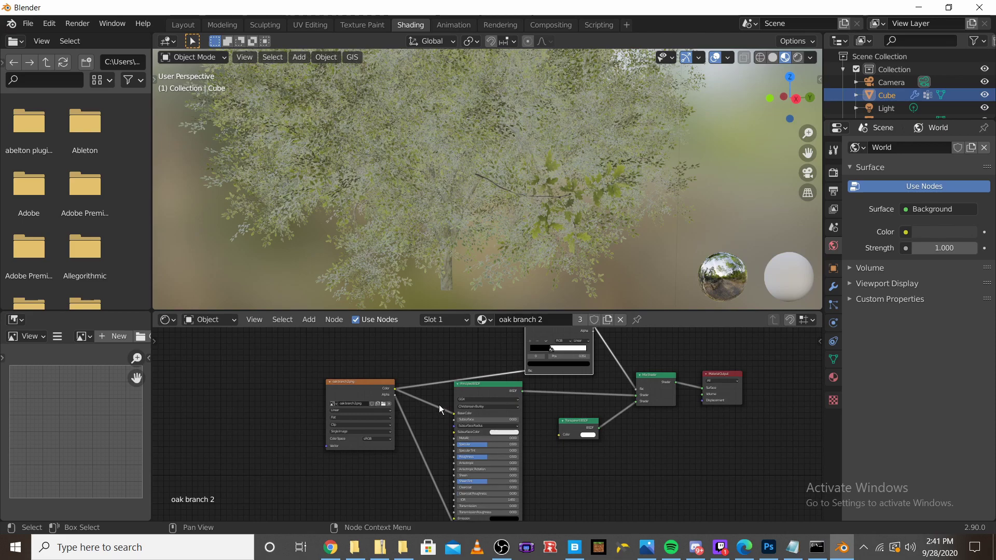
{"action": "middle_click_drag", "start_coordinate": [439, 410], "coordinate": [502, 459]}
{"action": "left_click_drag", "start_coordinate": [413, 442], "coordinate": [264, 418]}
{"action": "middle_click_drag", "start_coordinate": [462, 473], "coordinate": [452, 435]}
Insert a Mix color node between the image texture and Base Color, and feed a new ColorRamp into its Color2 input.
{"action": "key", "text": "shift+a"}
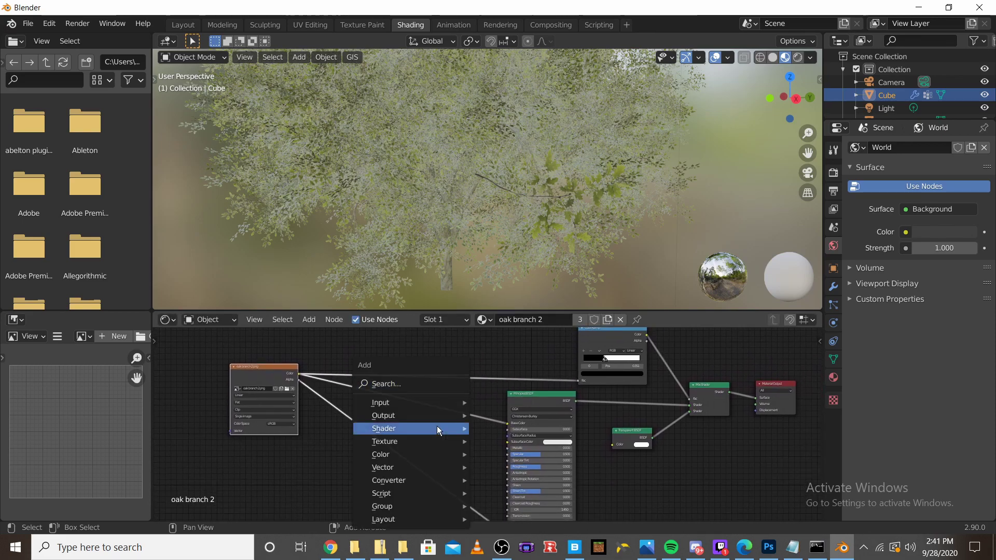
{"action": "left_click", "coordinate": [412, 386]}
{"action": "type", "text": "m"}
{"action": "mouse_move", "coordinate": [367, 466]}
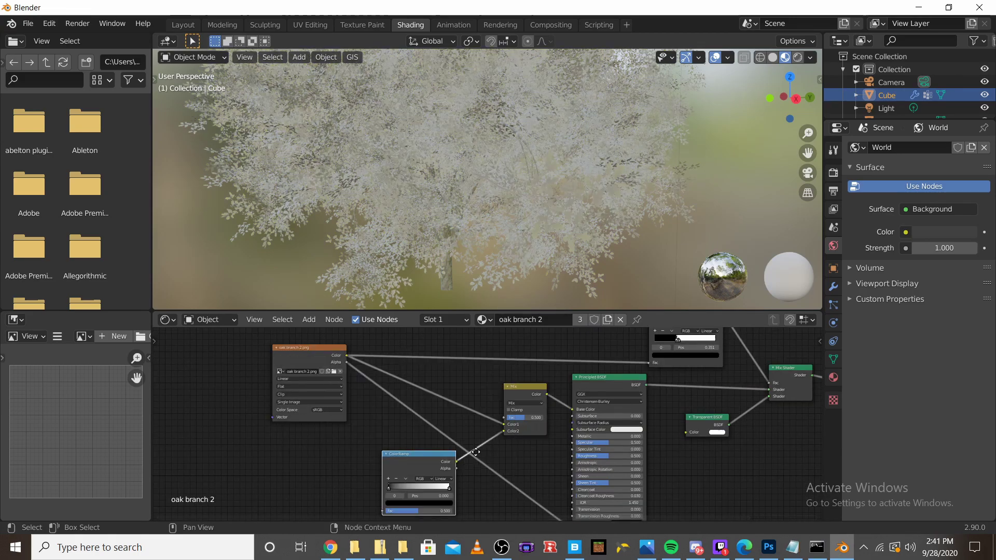
Color the ColorRamp's first stop orange-red with hue 0.038, saturation 0.764 and value 0.986.
{"action": "middle_click_drag", "start_coordinate": [402, 488], "coordinate": [449, 440]}
{"action": "scroll", "coordinate": [448, 440], "scroll_direction": "up", "scroll_amount": 2}
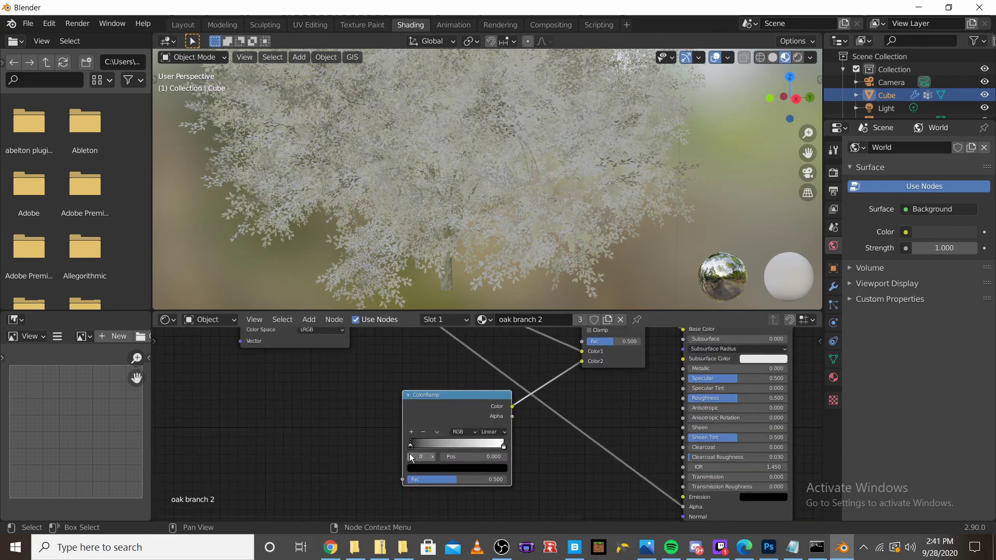
{"action": "left_click", "coordinate": [421, 469]}
{"action": "left_click_drag", "start_coordinate": [485, 396], "coordinate": [485, 338]}
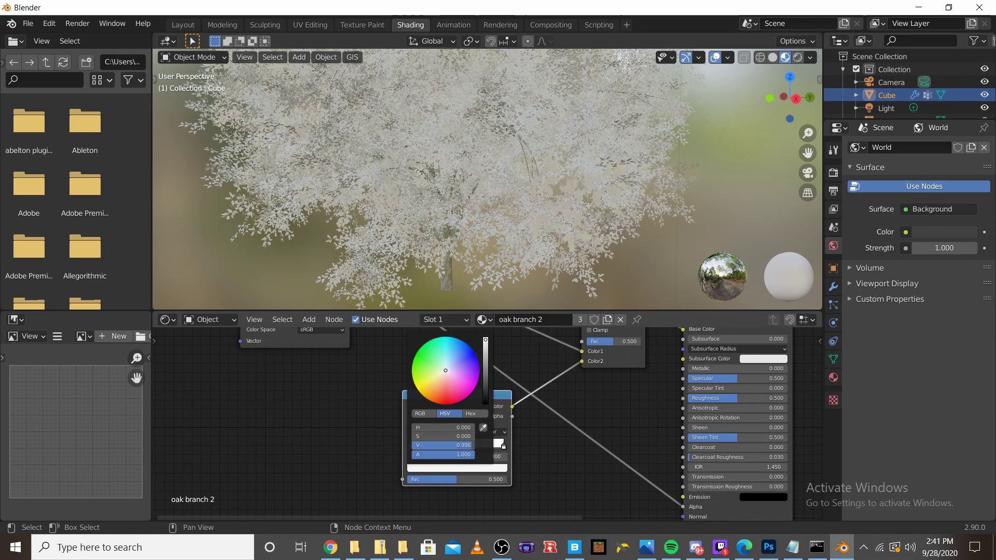
{"action": "left_click_drag", "start_coordinate": [444, 382], "coordinate": [441, 392]}
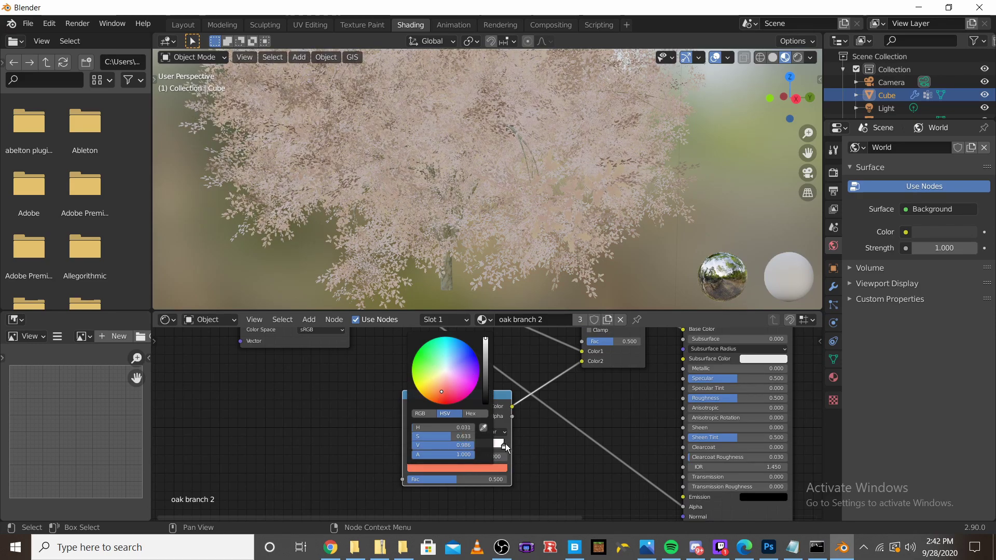
{"action": "left_click", "coordinate": [492, 469]}
{"action": "left_click", "coordinate": [434, 382]}
{"action": "left_click", "coordinate": [535, 365]}
{"action": "left_click", "coordinate": [423, 470]}
{"action": "left_click", "coordinate": [439, 395]}
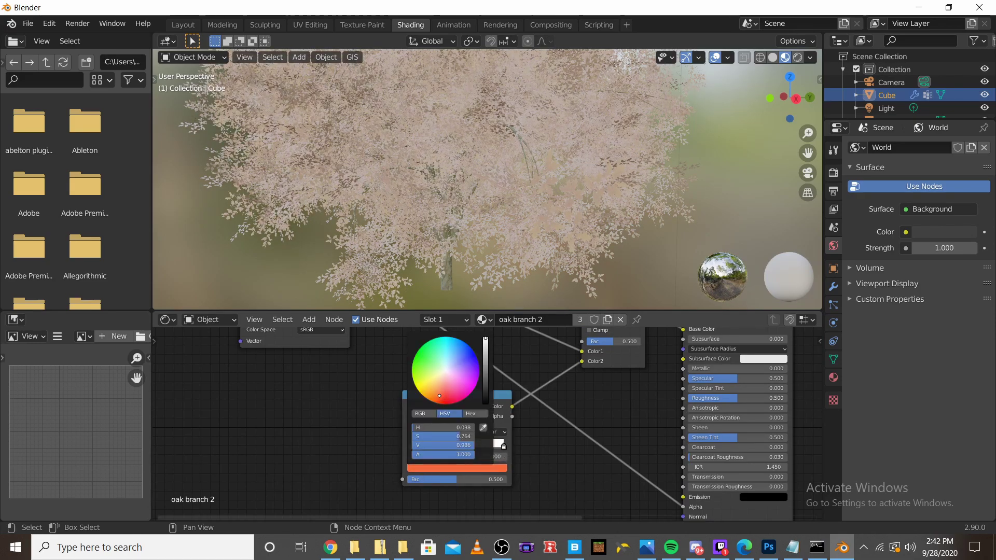
Color the ColorRamp's end stop at position 1.000 light yellow.
{"action": "left_click", "coordinate": [504, 446]}
{"action": "left_click", "coordinate": [454, 469]}
{"action": "left_click_drag", "start_coordinate": [445, 377], "coordinate": [434, 384]}
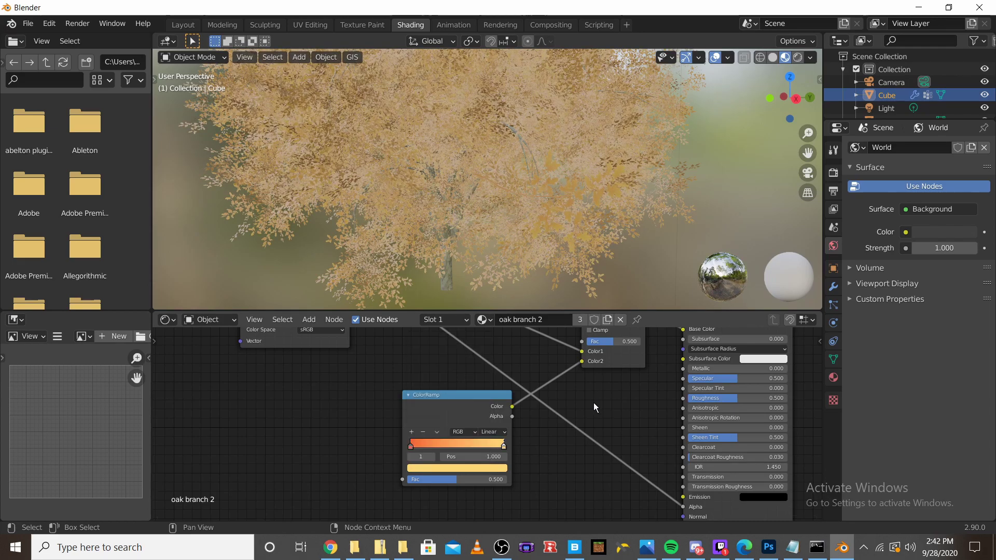
Add a Geometry node to the oak branch 2 material, placed beside the ColorRamp.
{"action": "middle_click_drag", "start_coordinate": [546, 223], "coordinate": [521, 225]}
{"action": "scroll", "coordinate": [631, 233], "scroll_direction": "down", "scroll_amount": 8}
{"action": "scroll", "coordinate": [630, 232], "scroll_direction": "up", "scroll_amount": 7}
{"action": "scroll", "coordinate": [515, 217], "scroll_direction": "down", "scroll_amount": 4}
{"action": "scroll", "coordinate": [494, 375], "scroll_direction": "down", "scroll_amount": 2}
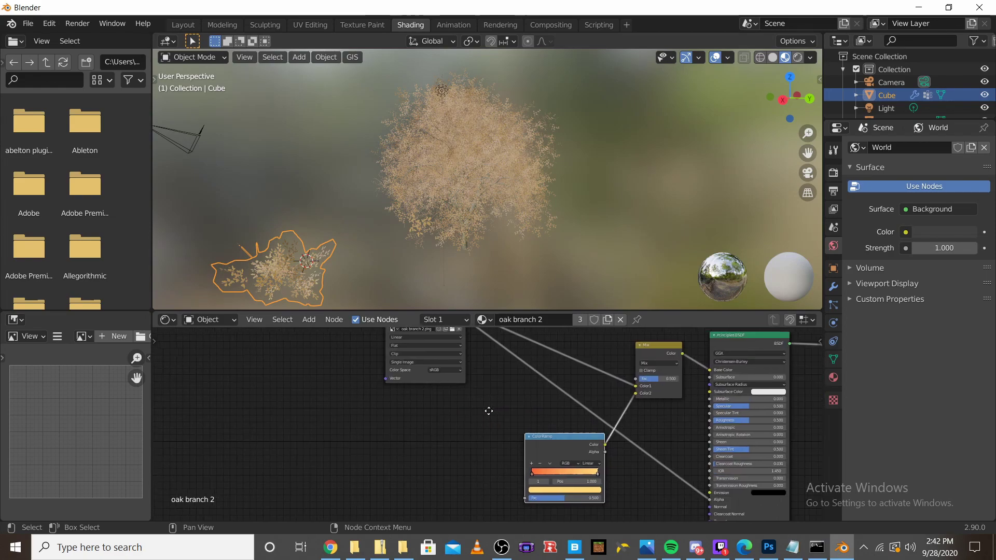
{"action": "key", "text": "shift+a"}
{"action": "left_click", "coordinate": [456, 385]}
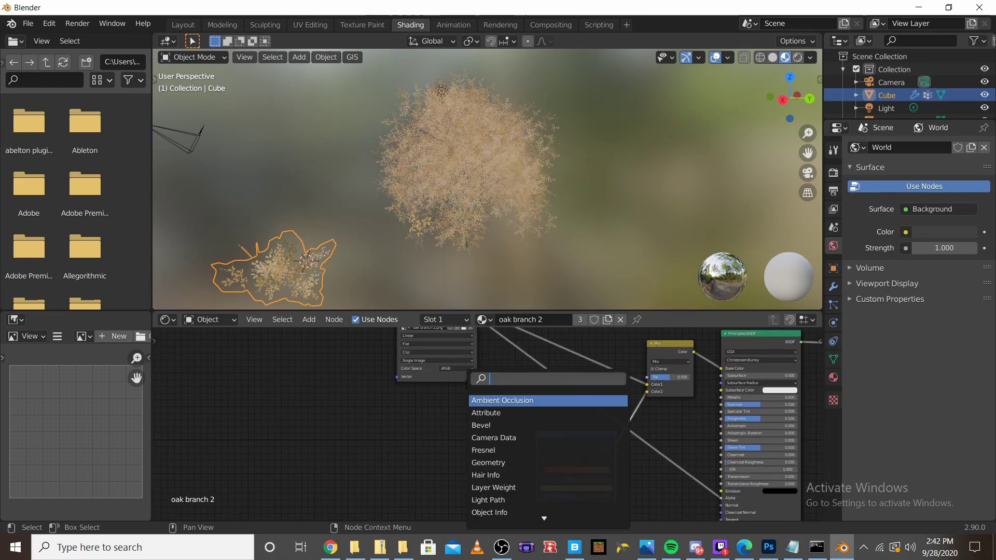
{"action": "type", "text": "geom"}
{"action": "key", "text": "Return"}
{"action": "left_click", "coordinate": [457, 399]}
Connect the Geometry node's Position output to the Mix node's Fac input.
{"action": "scroll", "coordinate": [457, 399], "scroll_direction": "up", "scroll_amount": 3}
{"action": "middle_click_drag", "start_coordinate": [534, 407], "coordinate": [435, 419]}
{"action": "left_click_drag", "start_coordinate": [400, 419], "coordinate": [416, 419]}
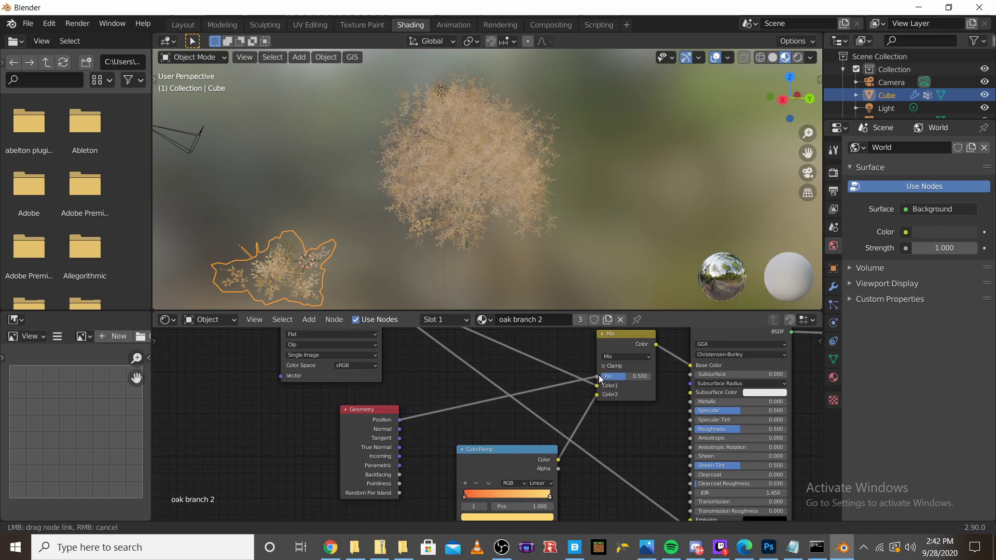
{"action": "left_click_drag", "start_coordinate": [599, 375], "coordinate": [597, 376]}
Insert a Mapping node between the Geometry node's Position output and the Mix node's Fac, making room for it.
{"action": "left_click_drag", "start_coordinate": [369, 414], "coordinate": [282, 415]}
{"action": "key", "text": "shift+a"}
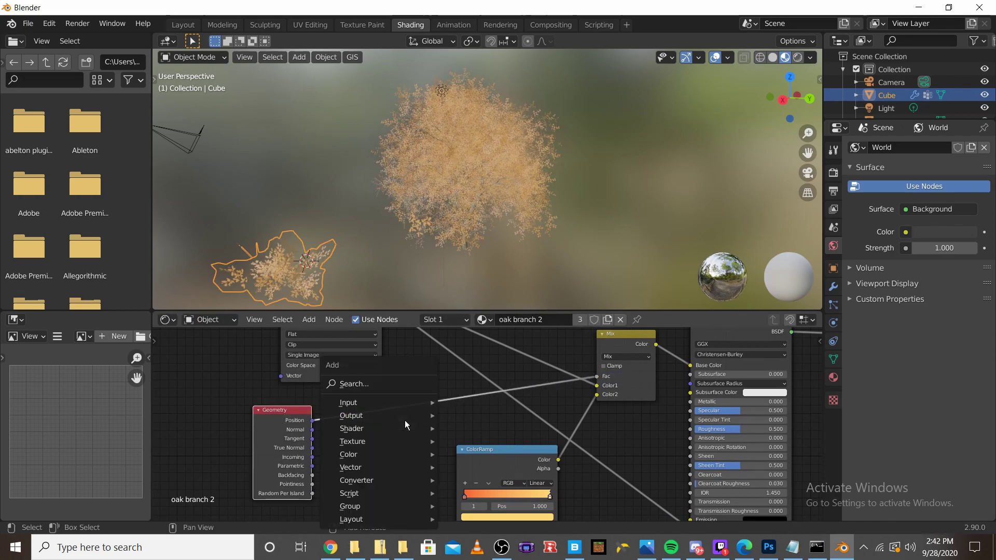
{"action": "left_click", "coordinate": [384, 383]}
{"action": "type", "text": "mpap"}
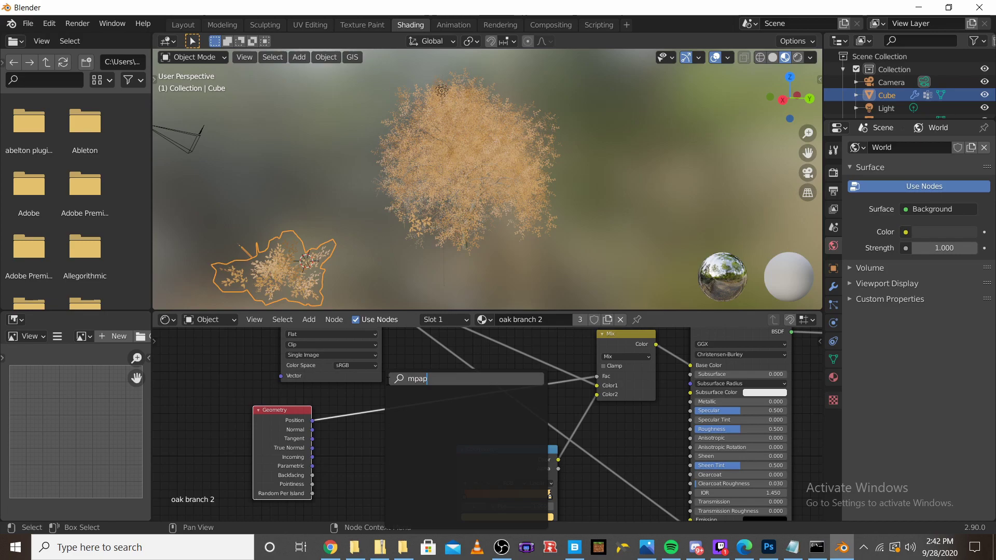
{"action": "key", "text": "BackSpace"}
{"action": "key", "text": "BackSpace"}
{"action": "type", "text": "app"}
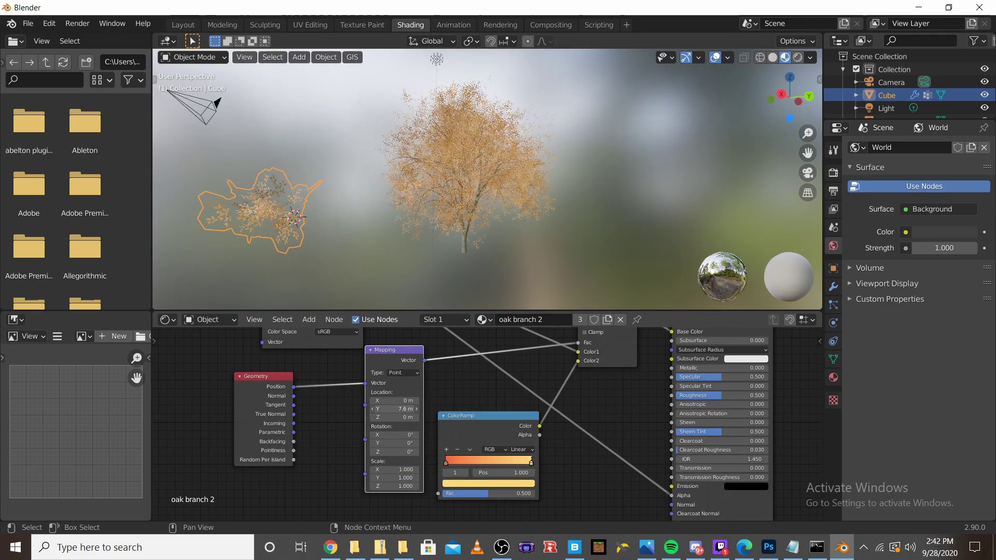
Set the Mapping node's Y location to -2.8 m and its rotation to -30.1° in X and 52.9° in Y.
{"action": "mouse_move", "coordinate": [394, 408]}
{"action": "left_mouse_down"}
{"action": "mouse_move", "coordinate": [367, 409]}
{"action": "mouse_move", "coordinate": [404, 409]}
{"action": "left_mouse_up"}
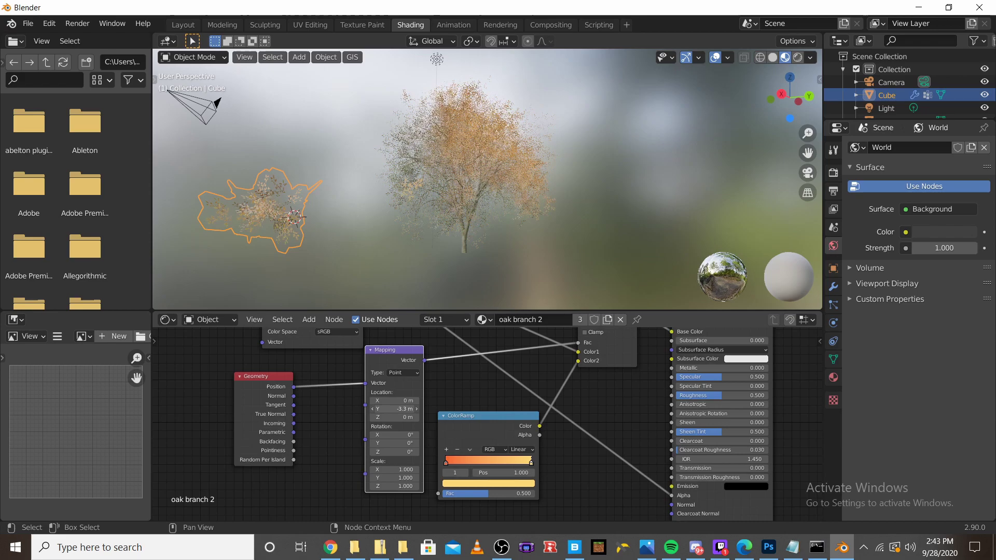
{"action": "scroll", "coordinate": [471, 222], "scroll_direction": "up", "scroll_amount": 6}
{"action": "middle_click_drag", "start_coordinate": [471, 222], "coordinate": [555, 224]}
{"action": "scroll", "coordinate": [519, 224], "scroll_direction": "down", "scroll_amount": 3}
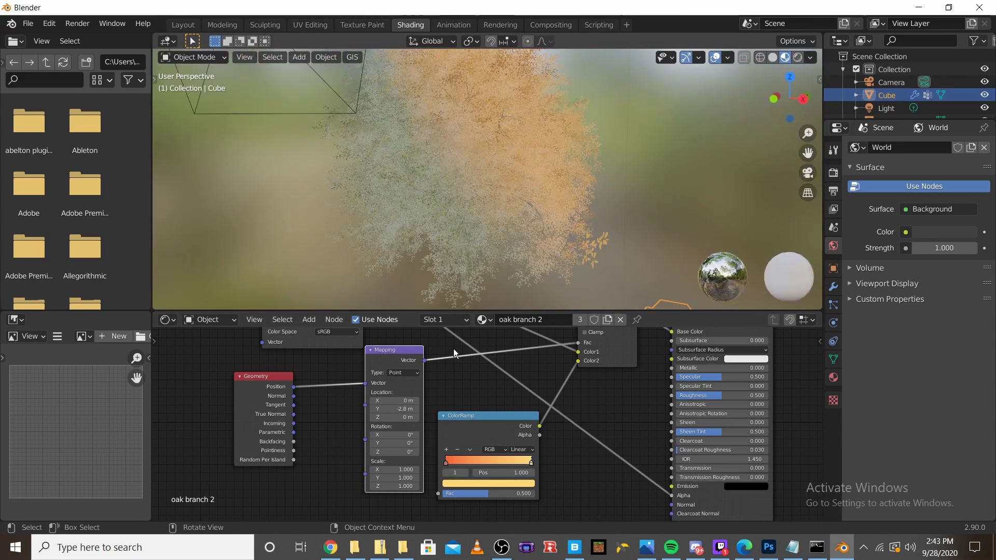
{"action": "mouse_move", "coordinate": [393, 443]}
{"action": "left_mouse_down"}
{"action": "mouse_move", "coordinate": [425, 443]}
{"action": "mouse_move", "coordinate": [382, 435]}
{"action": "left_mouse_up"}
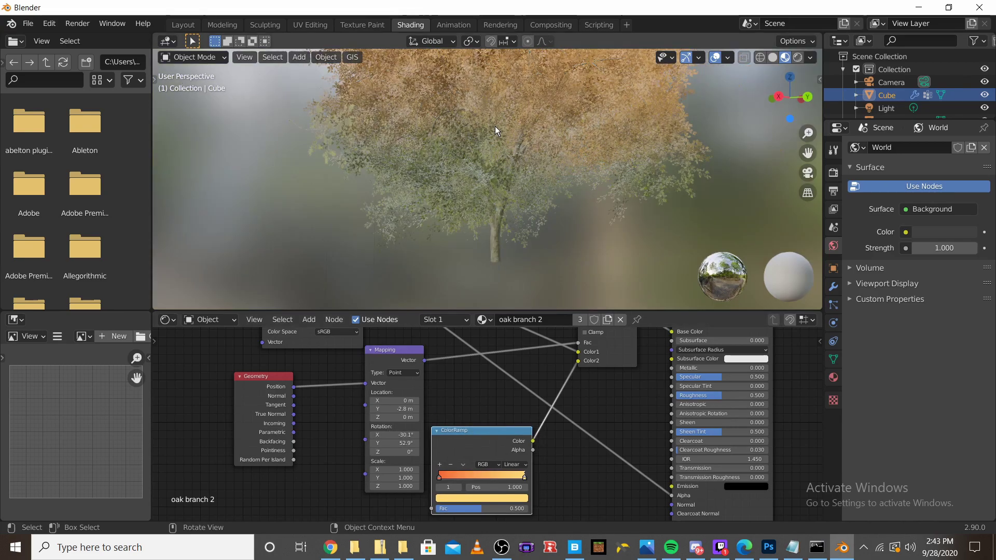
Connect the Geometry node's Position output to the ColorRamp's Fac input and reposition the ColorRamp node below the Mix node.
{"action": "middle_click_drag", "start_coordinate": [496, 129], "coordinate": [464, 156]}
{"action": "scroll", "coordinate": [462, 429], "scroll_direction": "down", "scroll_amount": 3}
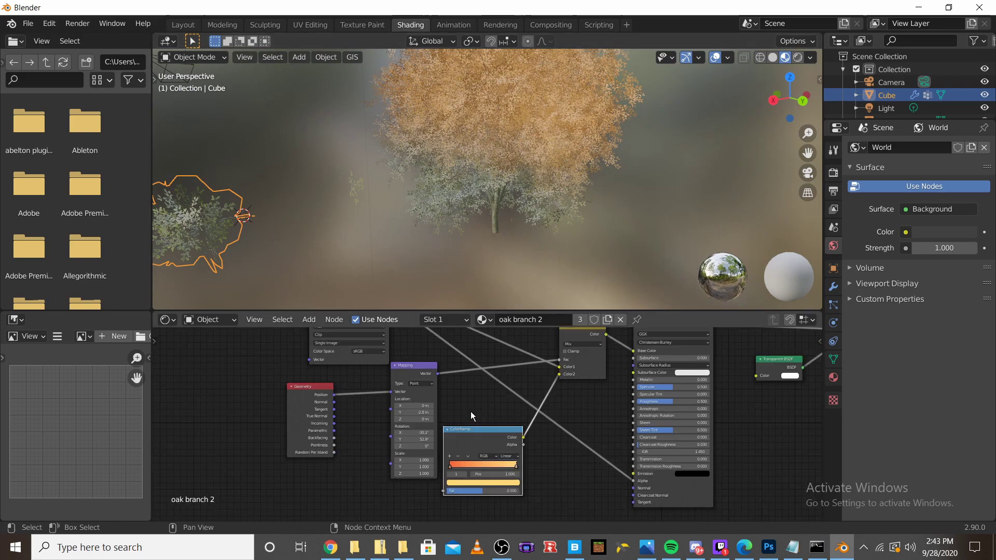
{"action": "middle_click_drag", "start_coordinate": [471, 413], "coordinate": [472, 365]}
{"action": "left_click_drag", "start_coordinate": [477, 395], "coordinate": [507, 413]}
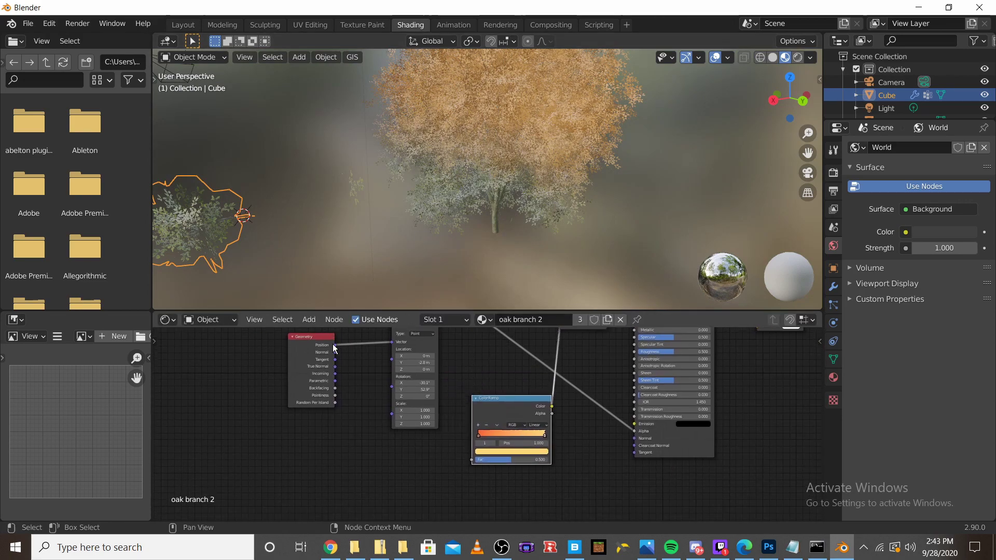
{"action": "left_click_drag", "start_coordinate": [336, 350], "coordinate": [472, 460]}
{"action": "left_click_drag", "start_coordinate": [499, 403], "coordinate": [478, 410]}
Insert a Noise Texture node between the Geometry node's Position output and the ColorRamp's Fac, placing it below the Mapping node.
{"action": "key", "text": "shift+a"}
{"action": "left_click", "coordinate": [469, 357]}
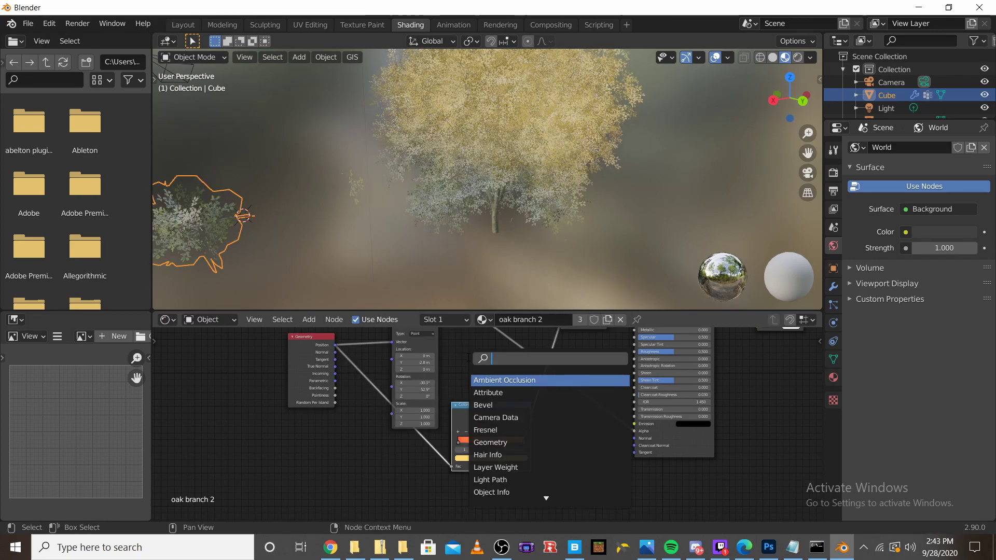
{"action": "type", "text": "noise"}
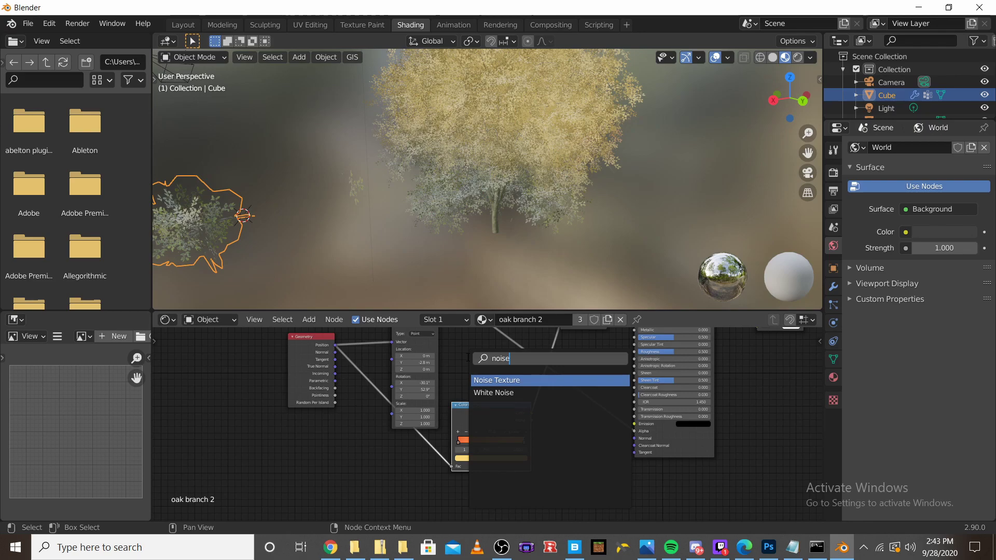
{"action": "key", "text": "Return"}
{"action": "left_click", "coordinate": [390, 417]}
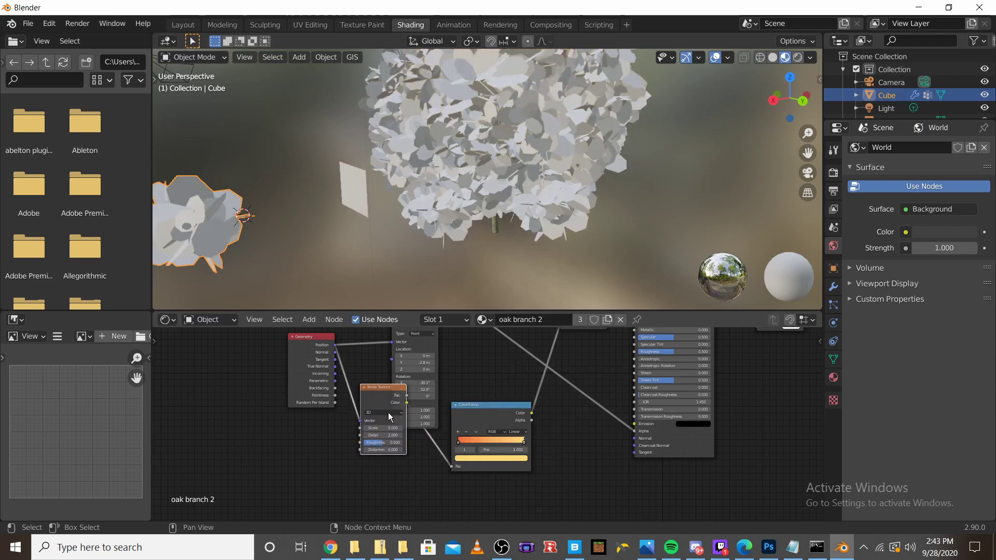
{"action": "left_click_drag", "start_coordinate": [390, 417], "coordinate": [371, 469]}
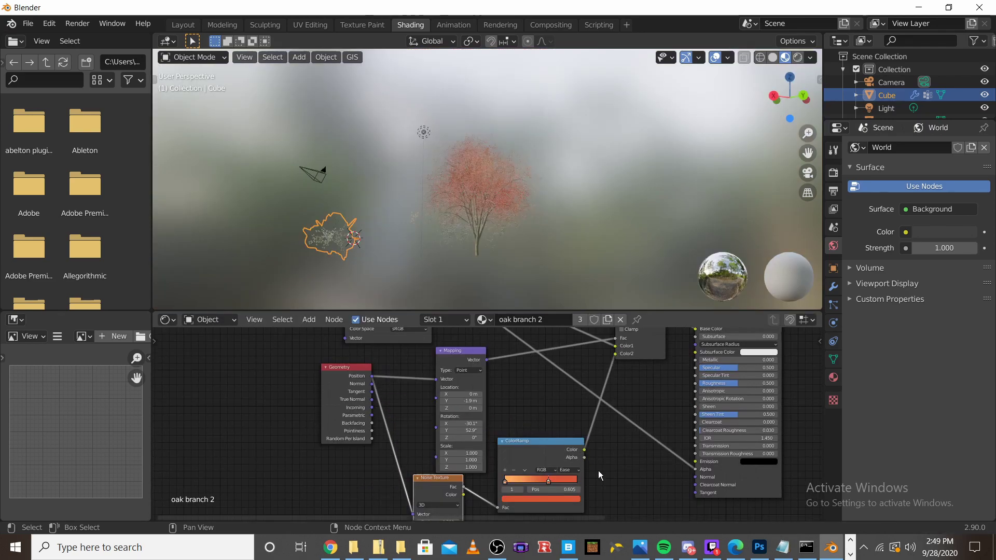
Expand the Light Paths settings of the Cycles render properties.
{"action": "scroll", "coordinate": [599, 475], "scroll_direction": "up", "scroll_amount": 3}
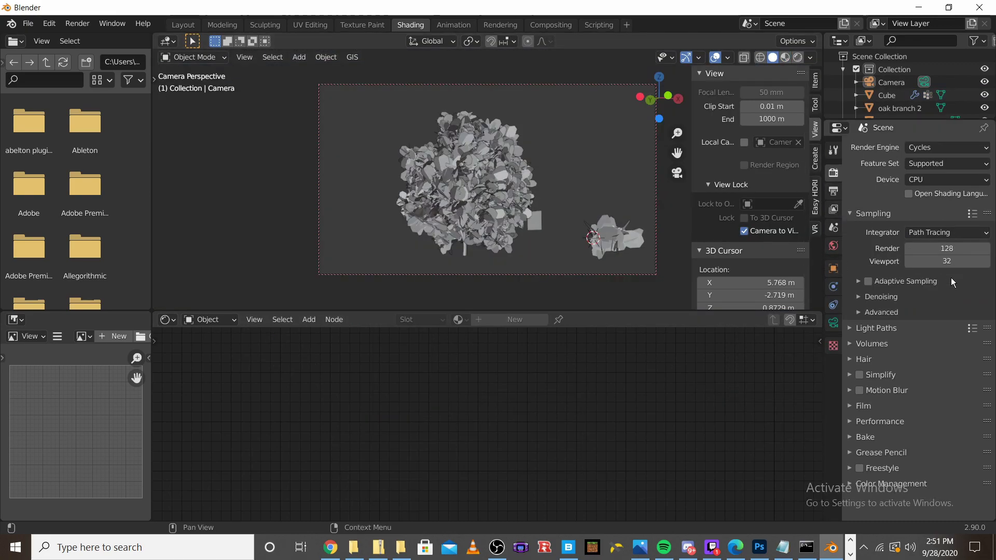
{"action": "left_click", "coordinate": [876, 330]}
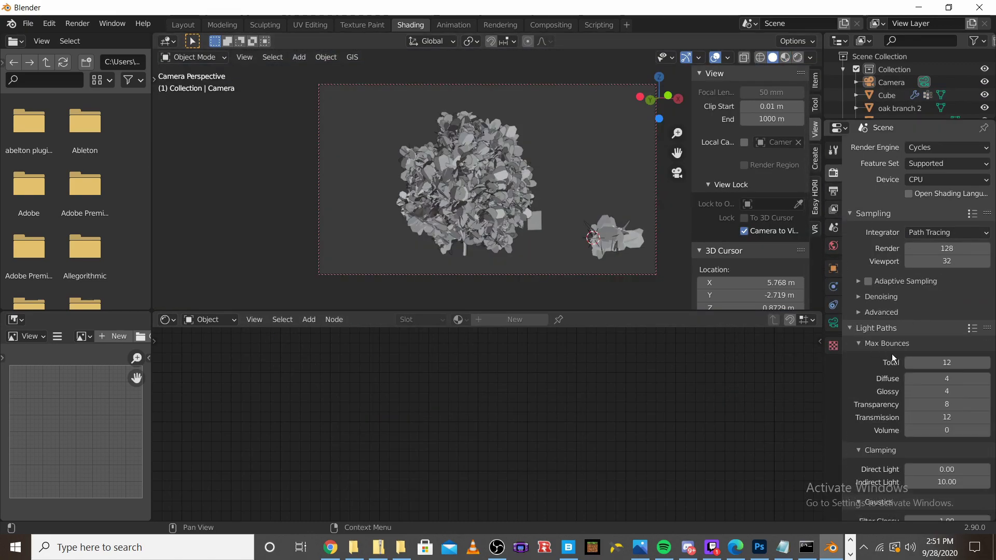